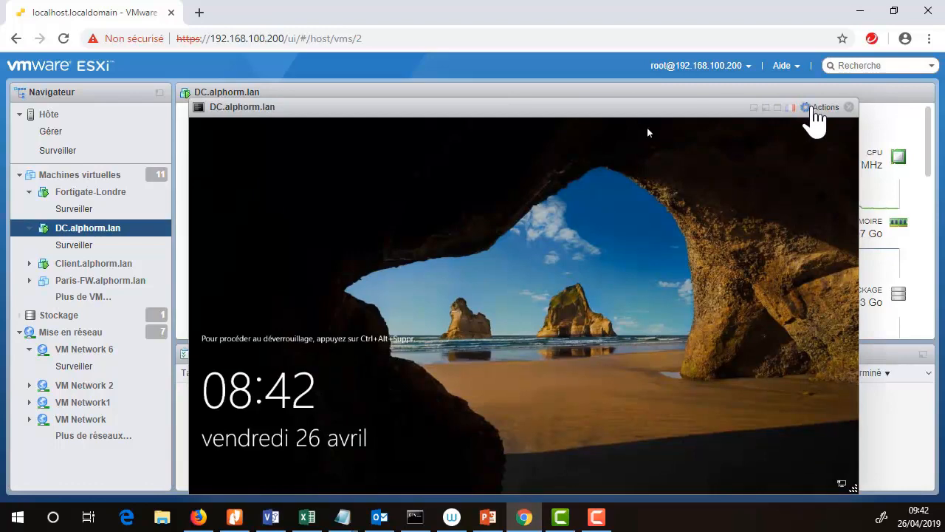
Send the unlock sequence to the DC.alphorm.lan guest system to bring up its Windows sign-in screen.
click(809, 107)
mouse_move(775, 245)
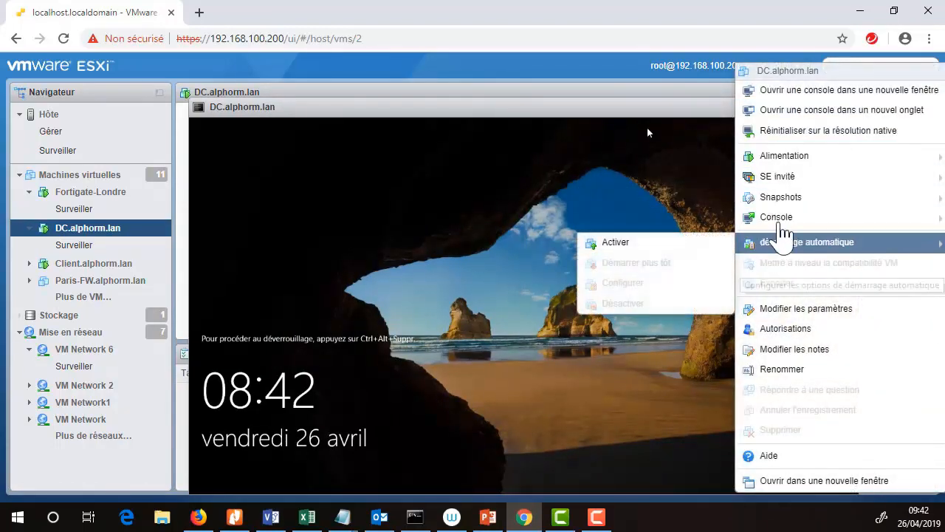
mouse_move(783, 178)
mouse_move(657, 225)
click(495, 223)
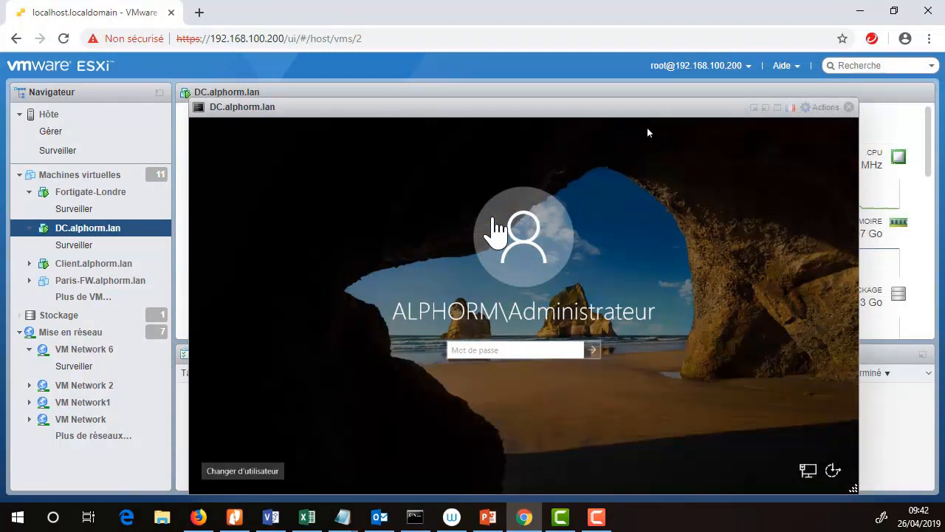
Sign in to the virtual machine as ALPHORM\Administrateur by entering the account password.
click(505, 350)
text(•)
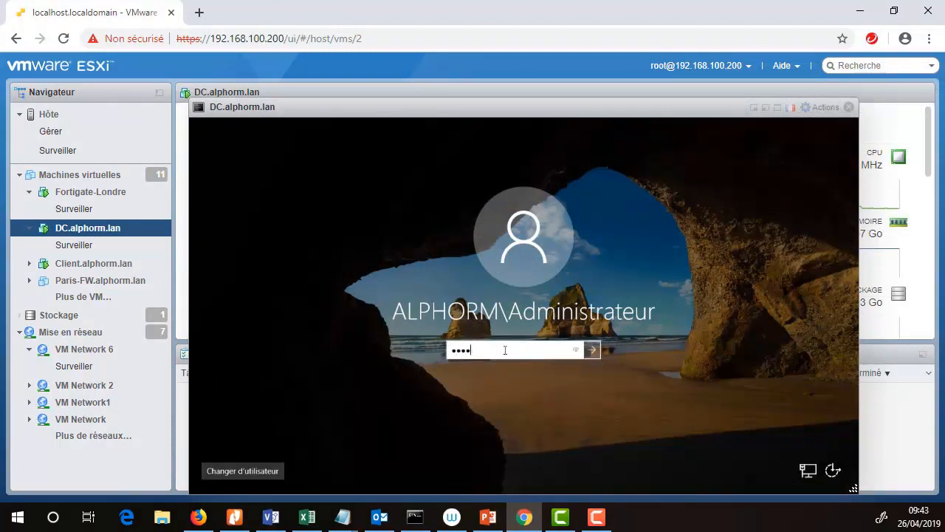
key(Return)
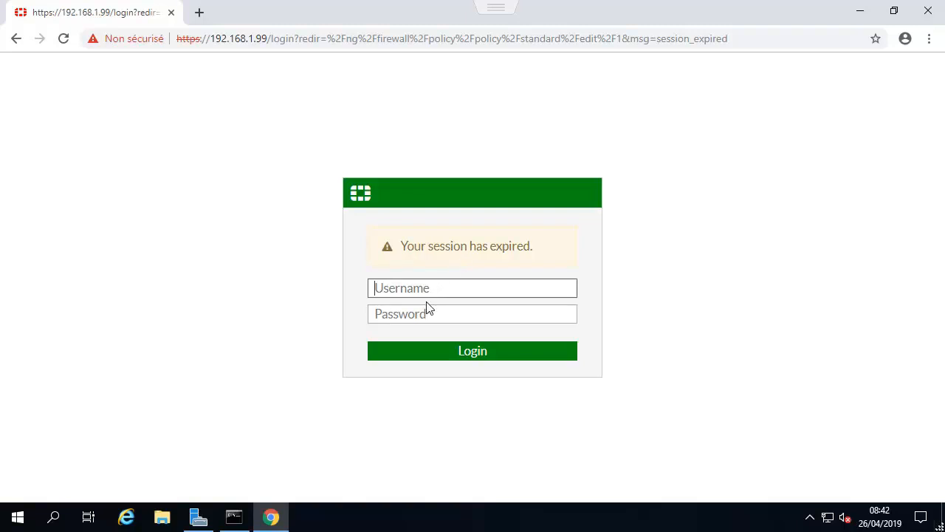
Try to log in to the firewall web interface at 192.168.1.99 as admin with the account password.
text(admin)
key(Tab)
text(••)
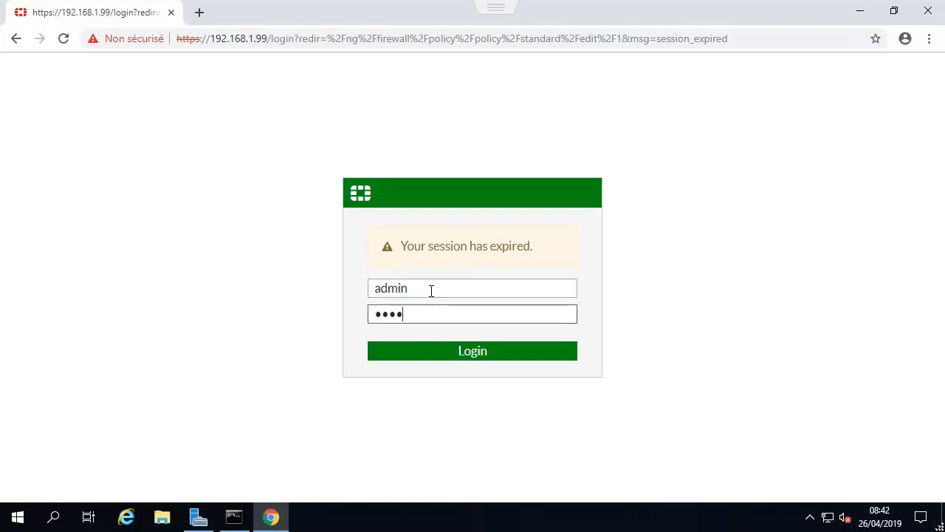
text(••••••••)
key(BackSpace)
key(BackSpace)
key(BackSpace)
key(BackSpace)
key(BackSpace)
key(BackSpace)
key(BackSpace)
key(BackSpace)
key(BackSpace)
text(••••)
key(Return)
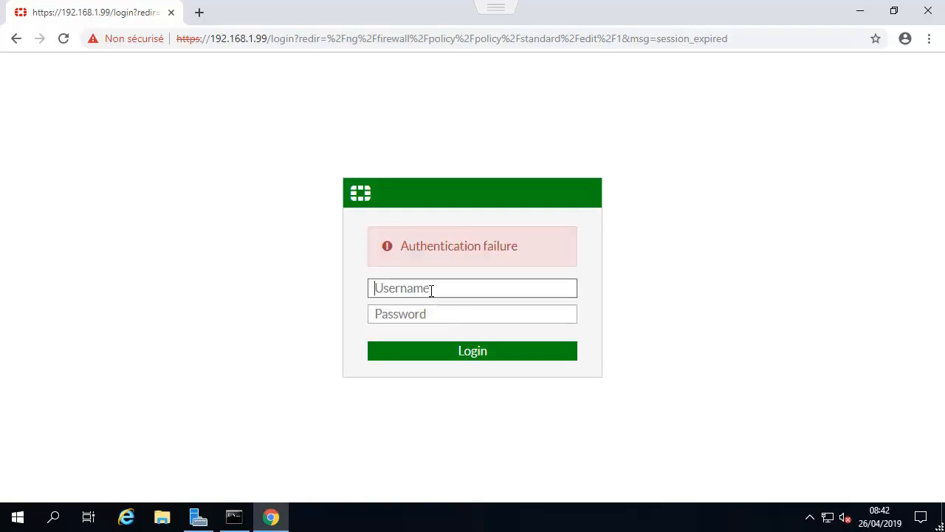
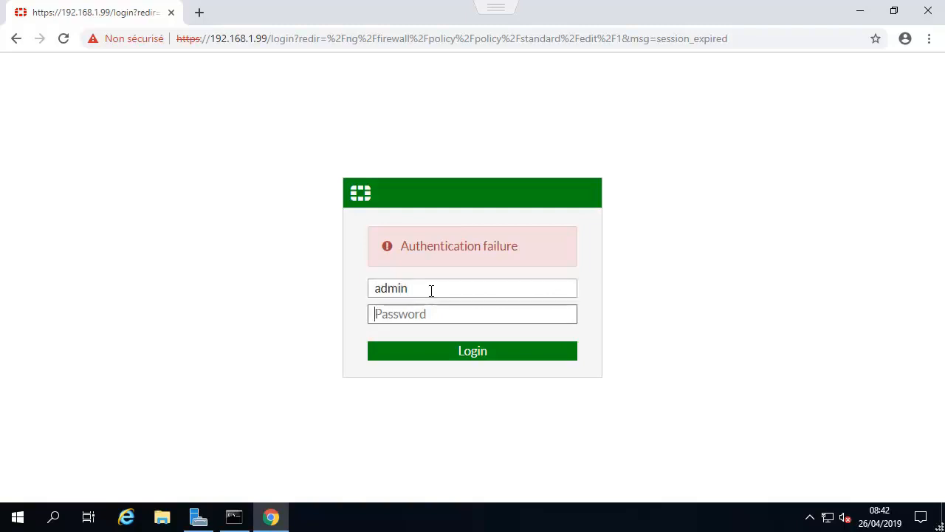
Log in to the FortiGate web interface as admin by entering the account password.
text(•••••••••••)
key(Return)
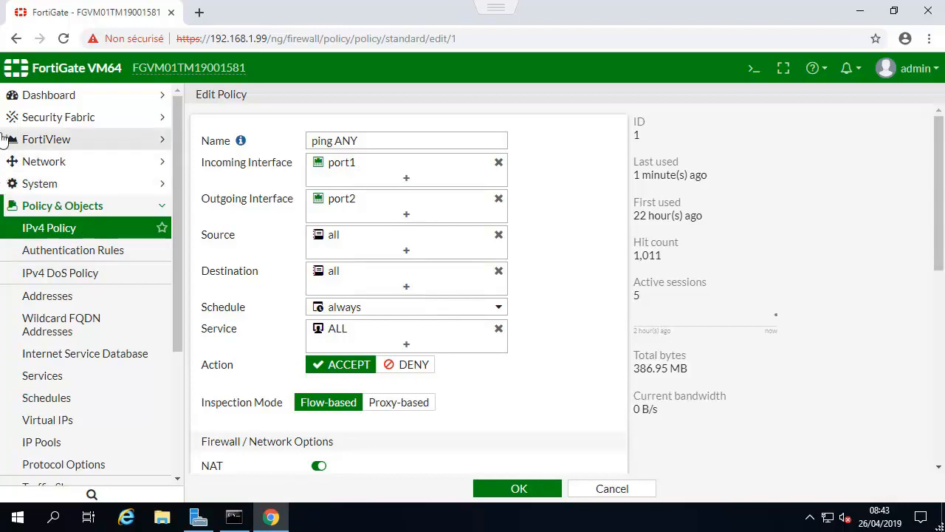
Check on the system's Feature Visibility page whether Multiple Interface Policies is enabled.
click(74, 98)
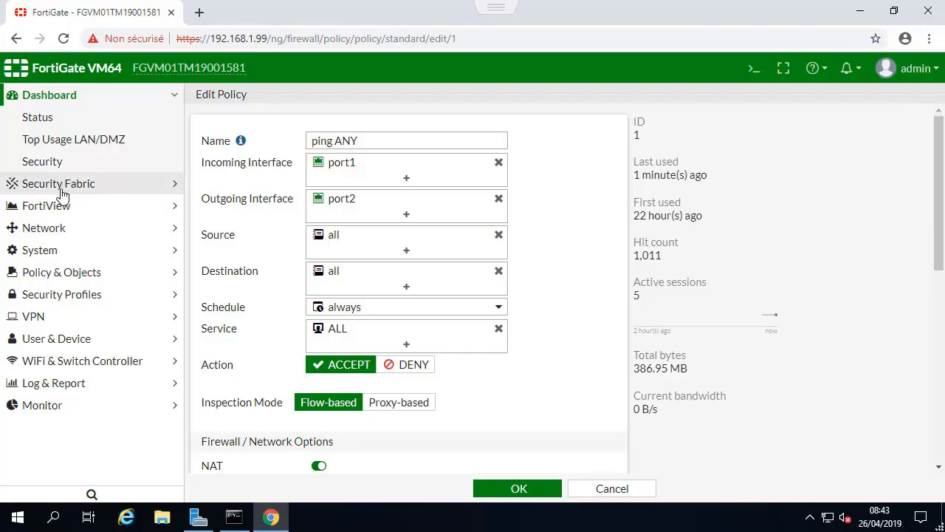
click(41, 250)
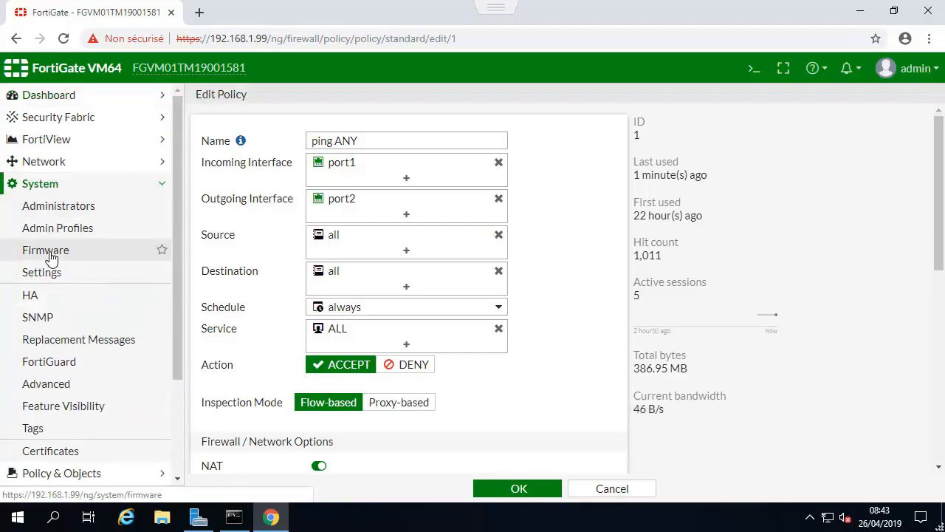
click(74, 415)
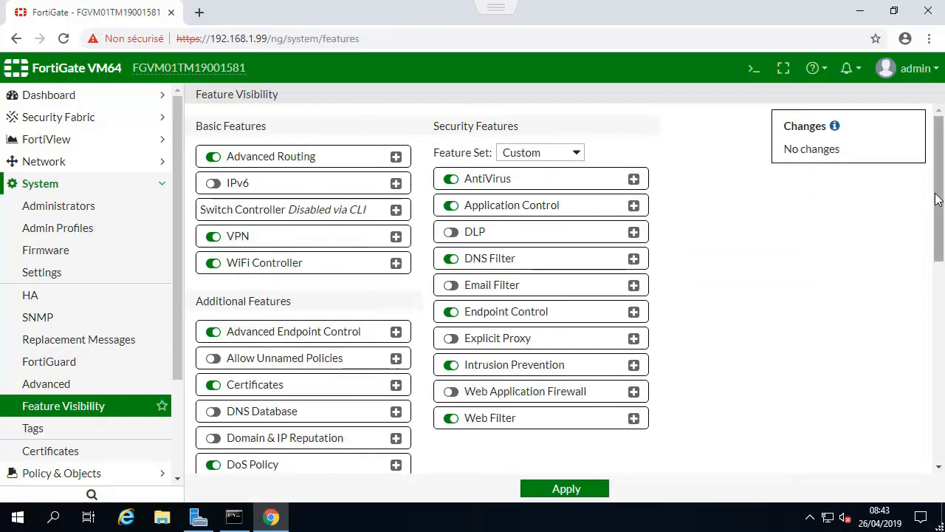
drag(935, 200, 919, 280)
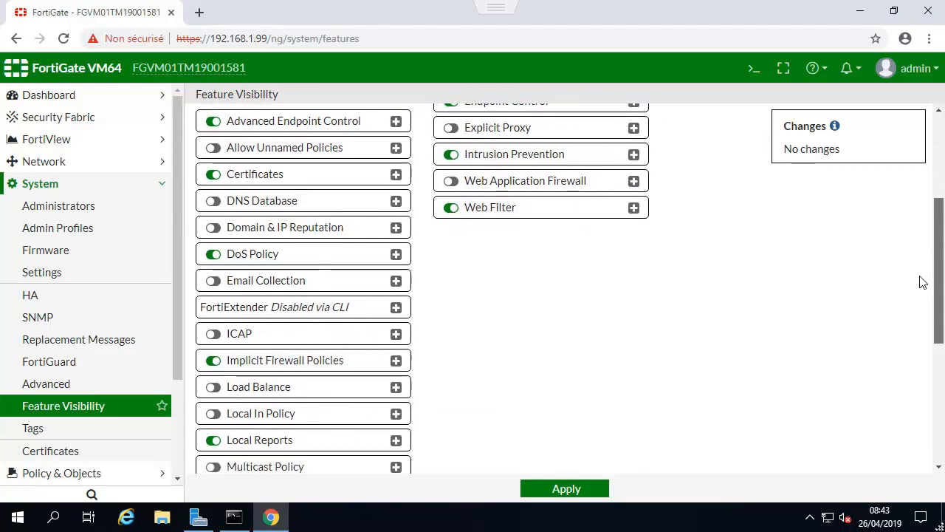
drag(922, 282, 916, 336)
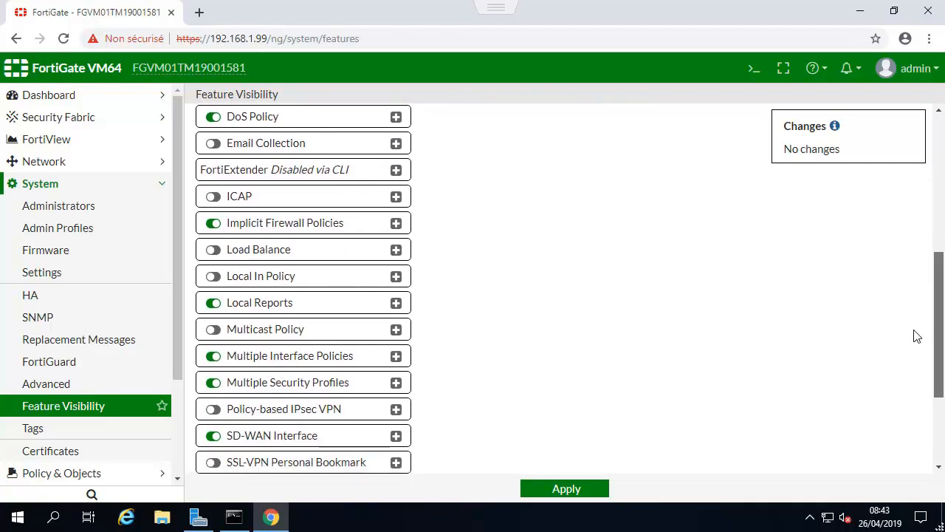
drag(917, 336, 917, 343)
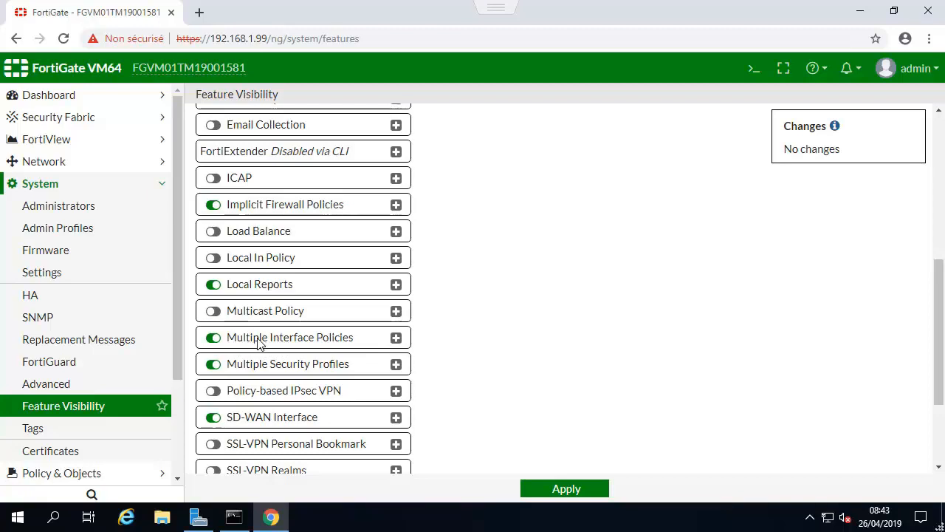
Create a new IPv4 policy and name it "vers wan".
click(31, 183)
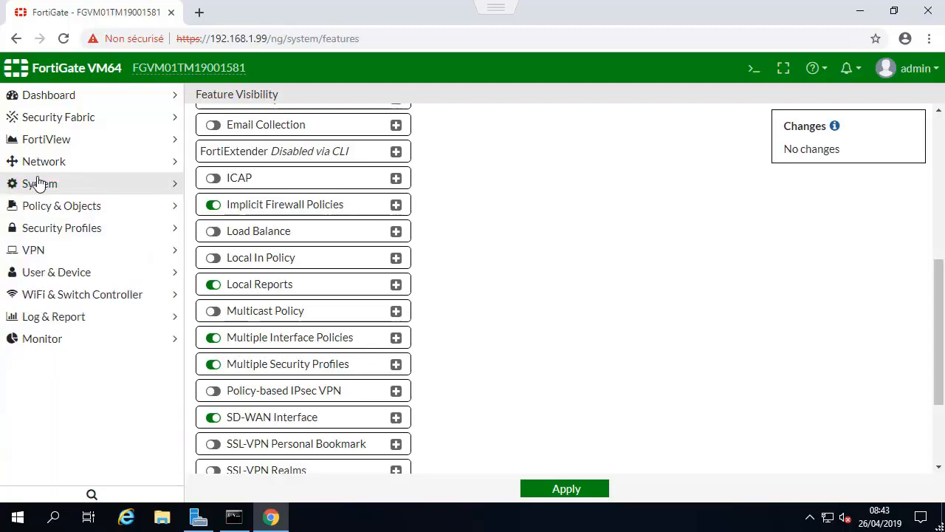
click(33, 205)
click(37, 230)
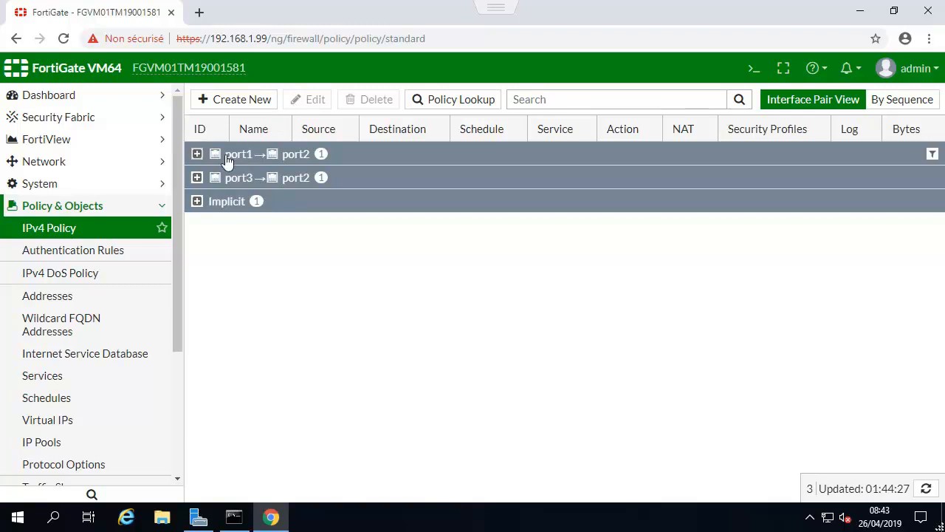
click(248, 103)
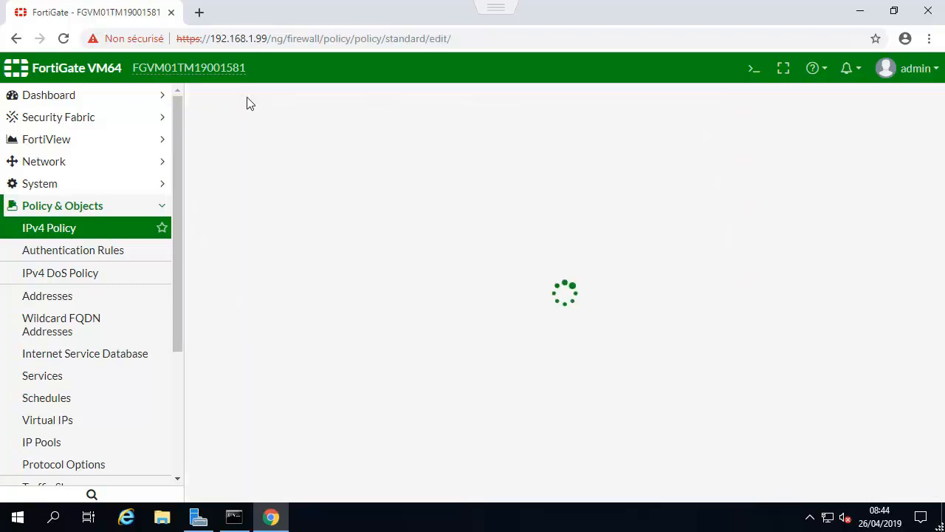
click(394, 140)
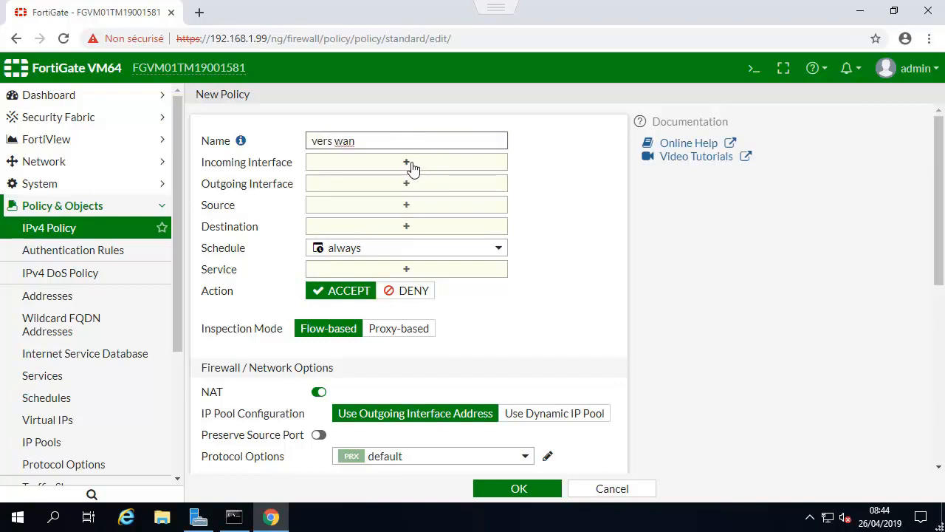
Set the new policy's incoming interfaces to port1 and port3 and its outgoing interface to port2.
click(411, 166)
click(660, 185)
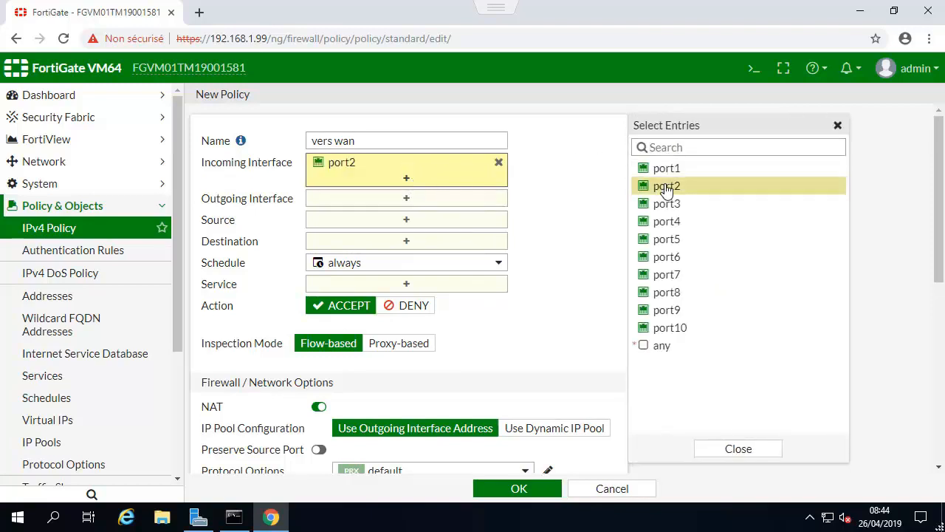
click(659, 203)
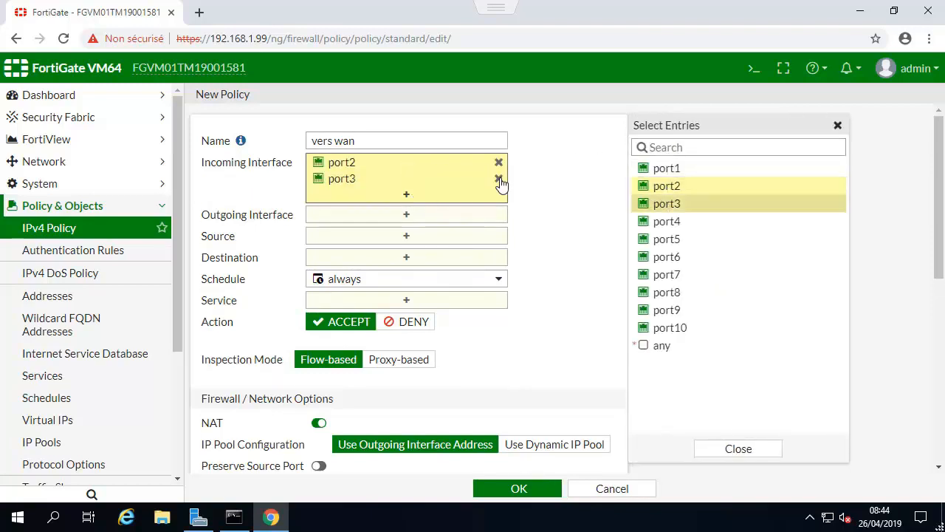
click(404, 216)
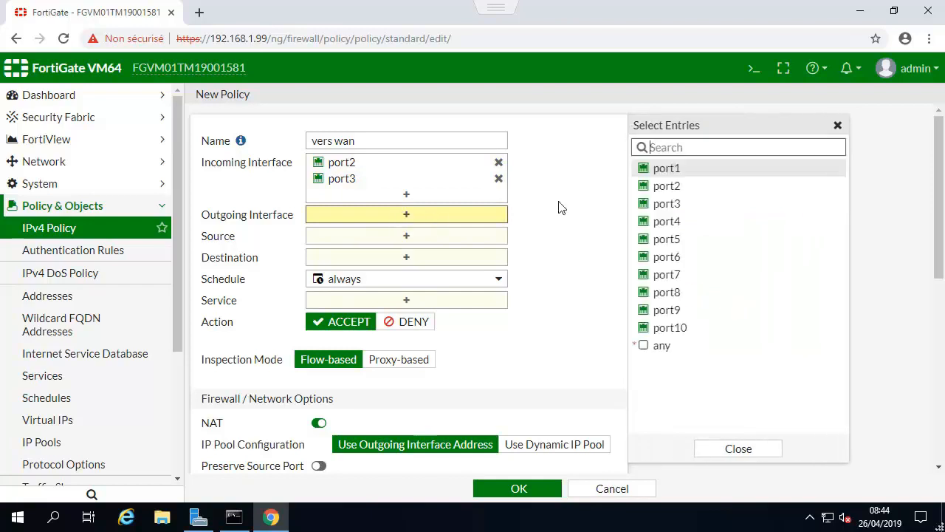
click(345, 164)
click(498, 162)
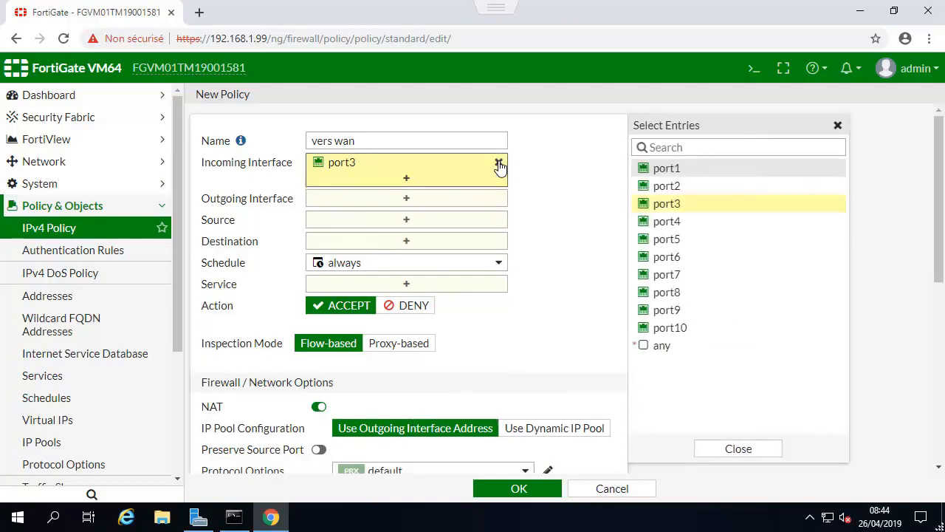
click(675, 175)
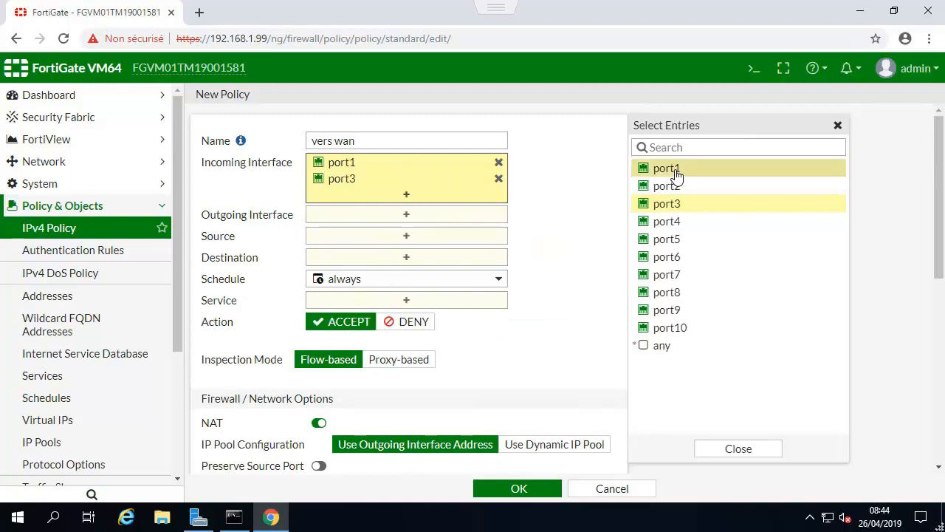
click(407, 220)
click(659, 186)
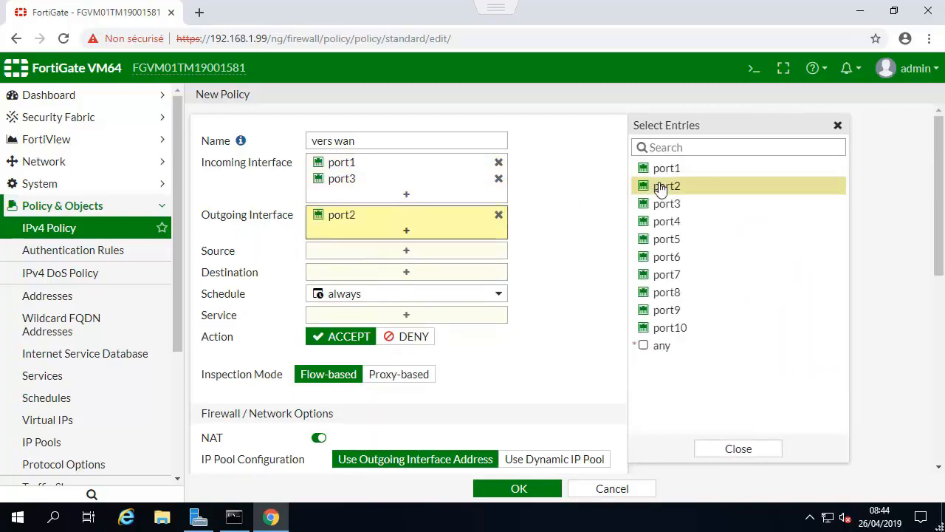
Set the new policy's source and destination addresses to all and its service to ALL.
click(415, 255)
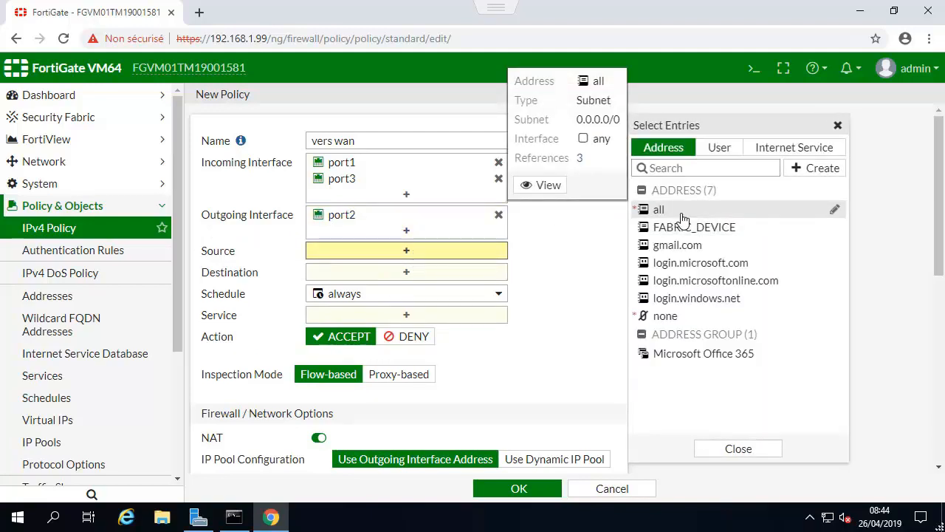
click(680, 214)
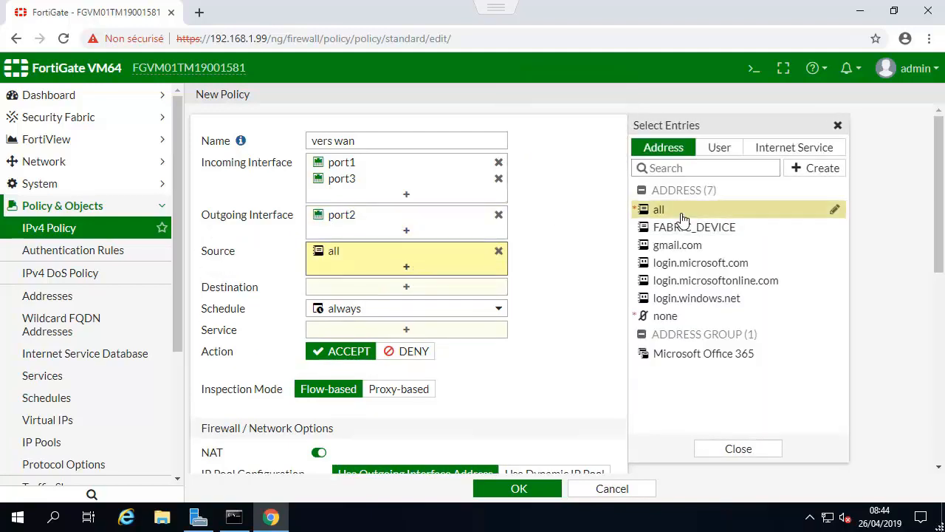
click(408, 287)
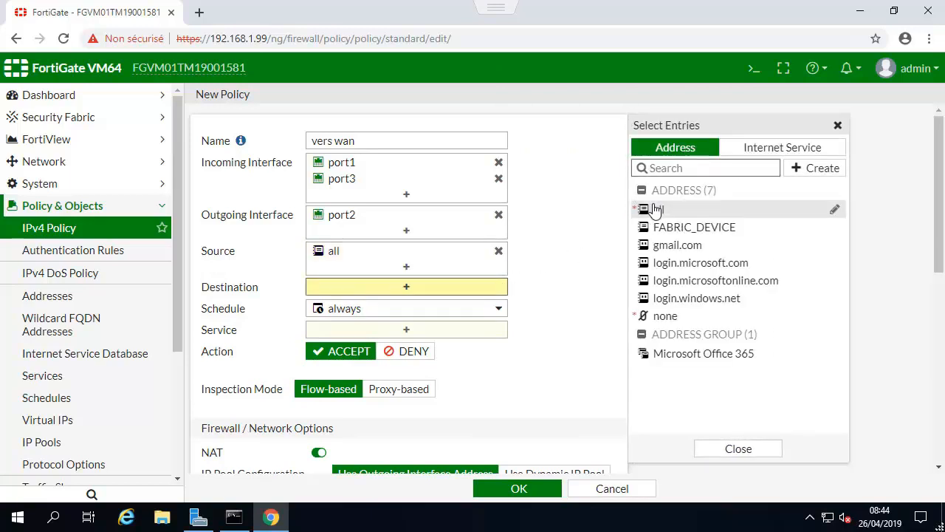
click(656, 210)
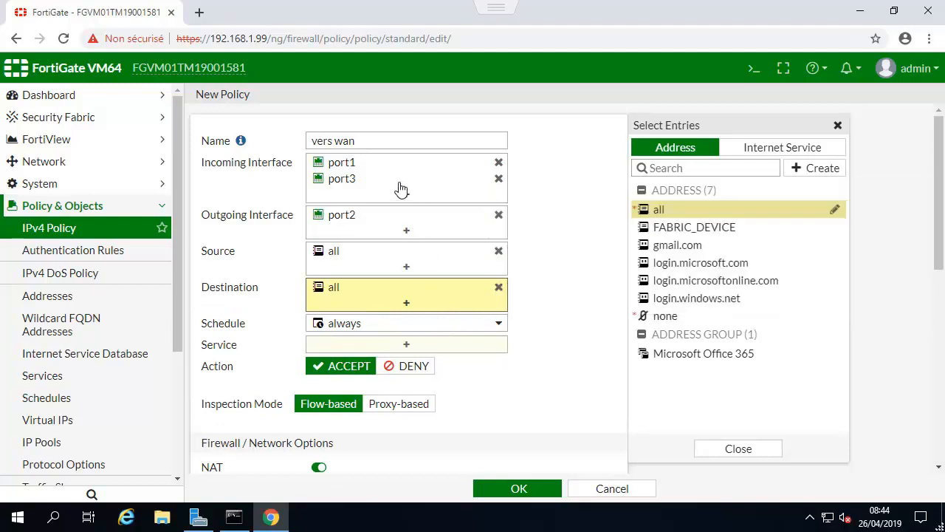
mouse_move(401, 189)
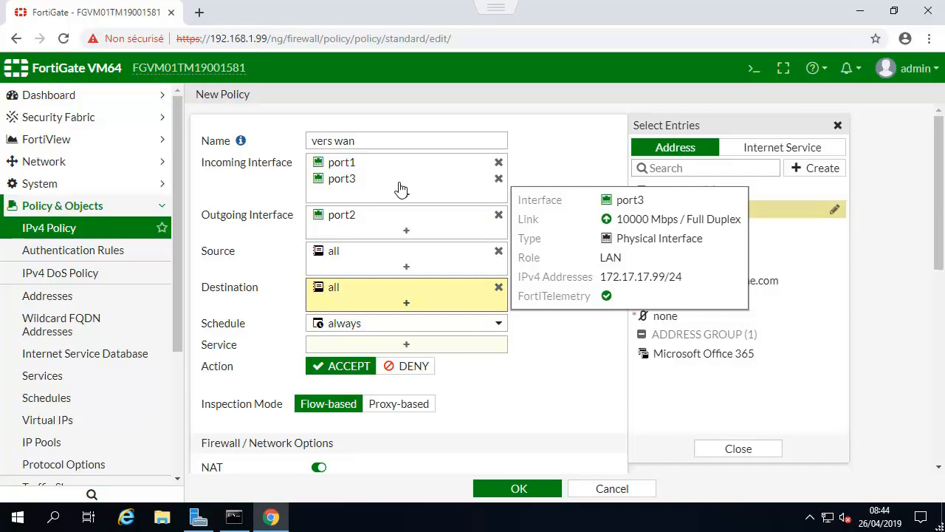
click(410, 345)
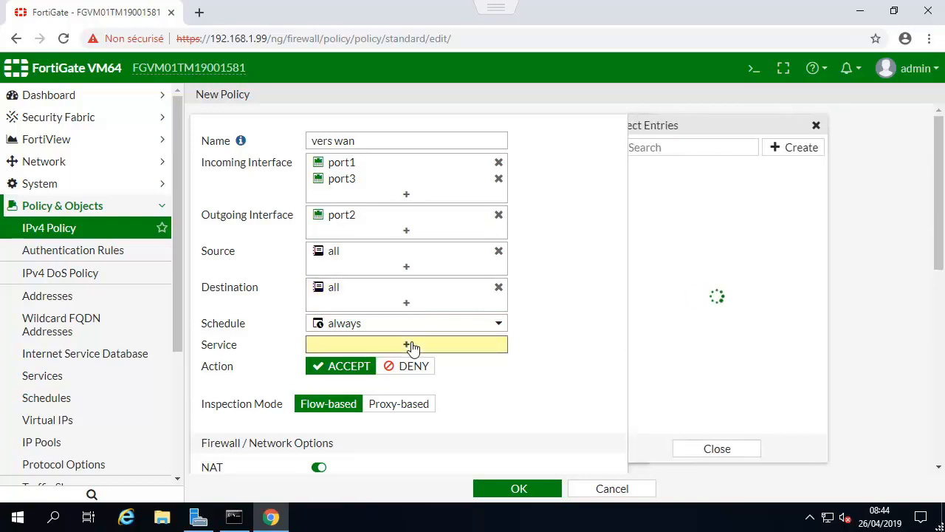
click(663, 204)
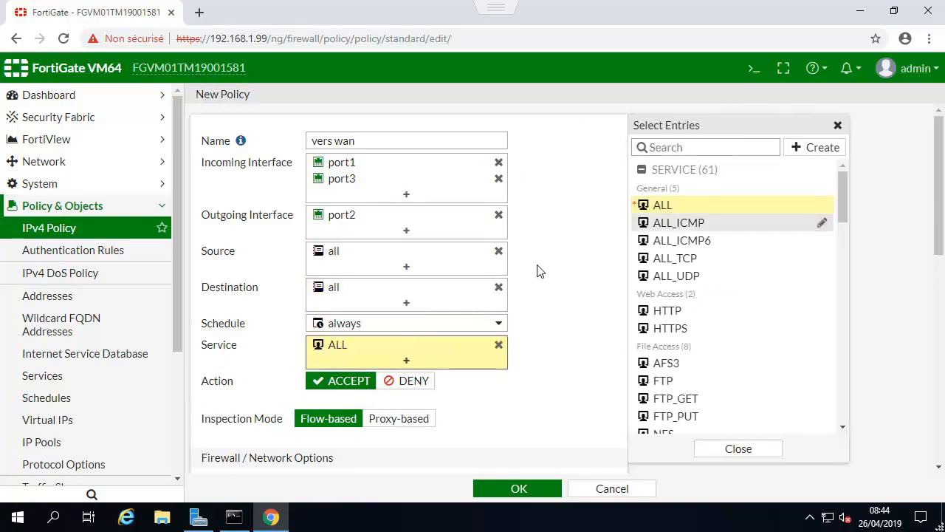
Set the new policy's allowed-traffic logging to All Sessions and save the policy.
scroll(540, 271, down, 1)
scroll(539, 271, down, 2)
scroll(538, 271, down, 1)
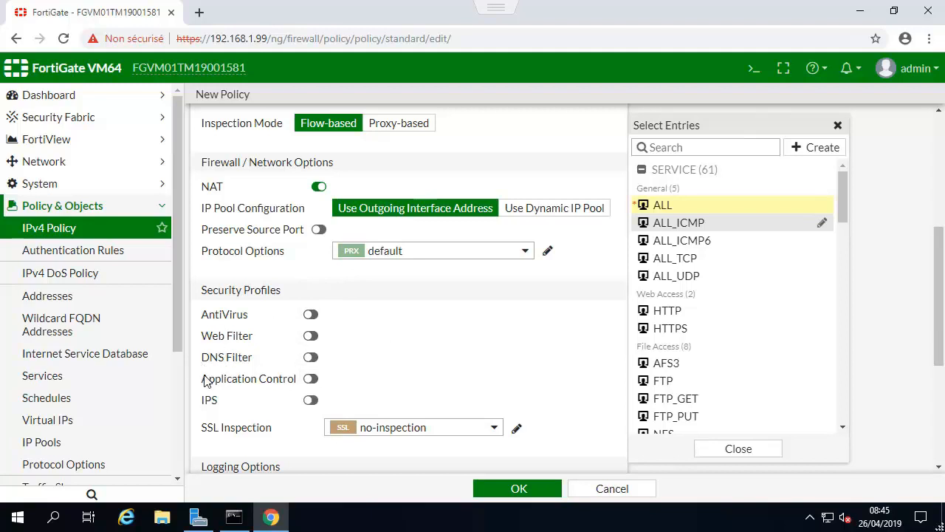
scroll(473, 337, down, 2)
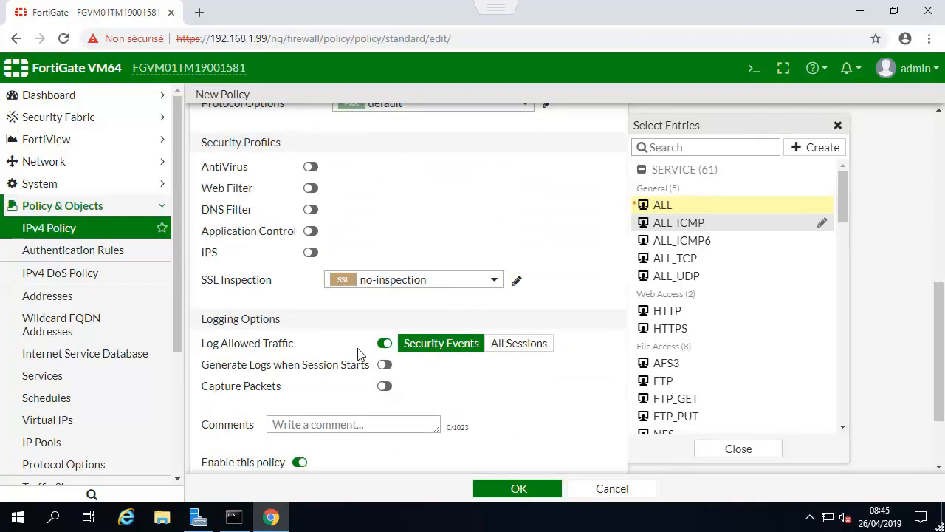
click(385, 344)
click(309, 346)
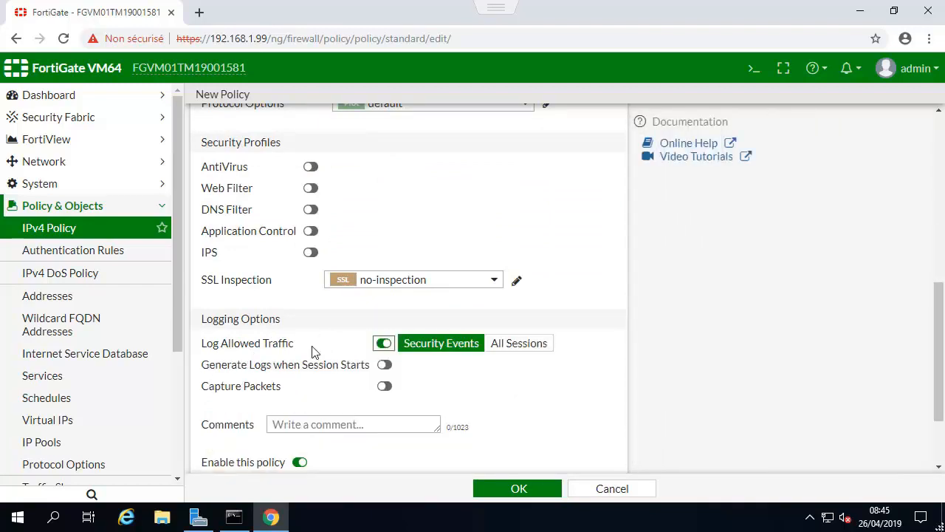
click(500, 352)
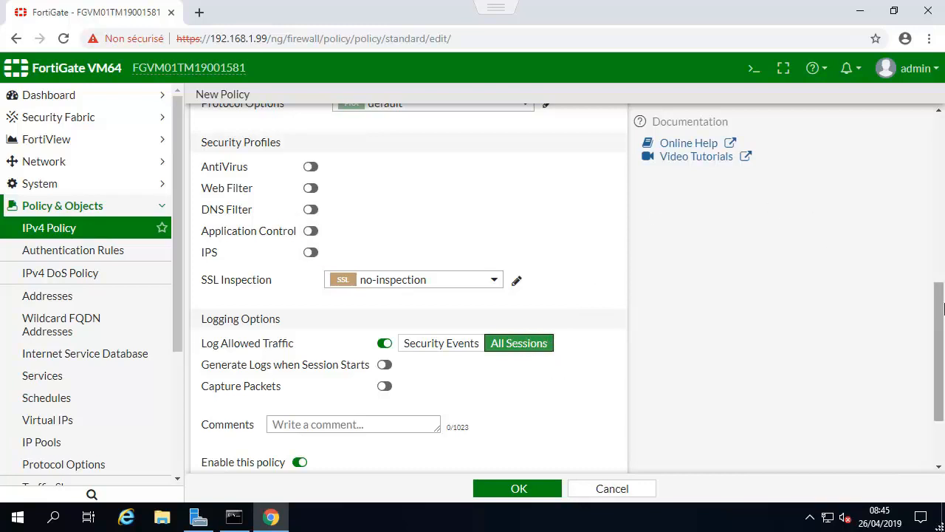
drag(941, 314, 936, 349)
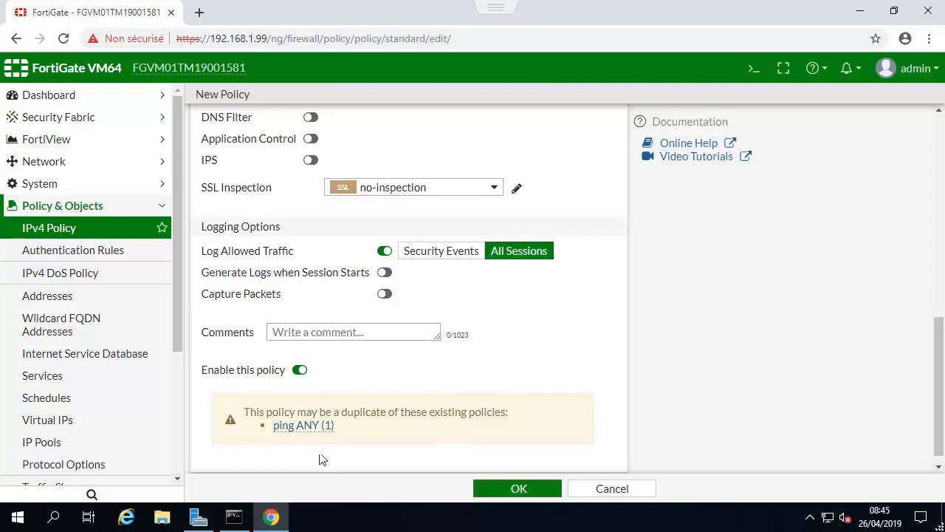
click(521, 489)
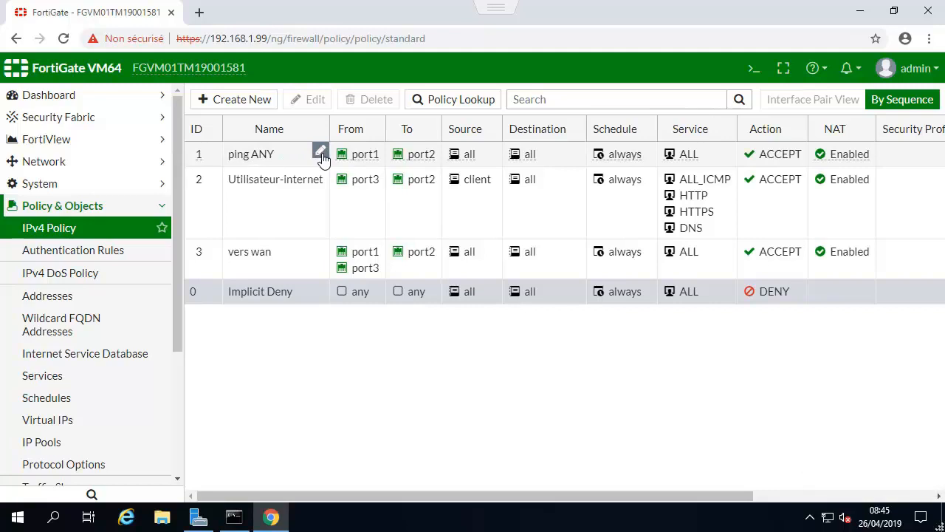
click(276, 163)
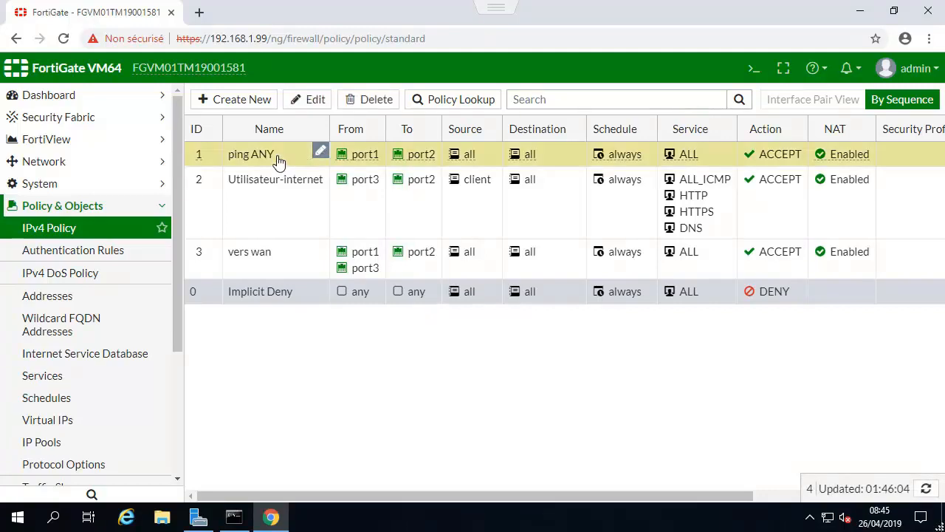
click(321, 153)
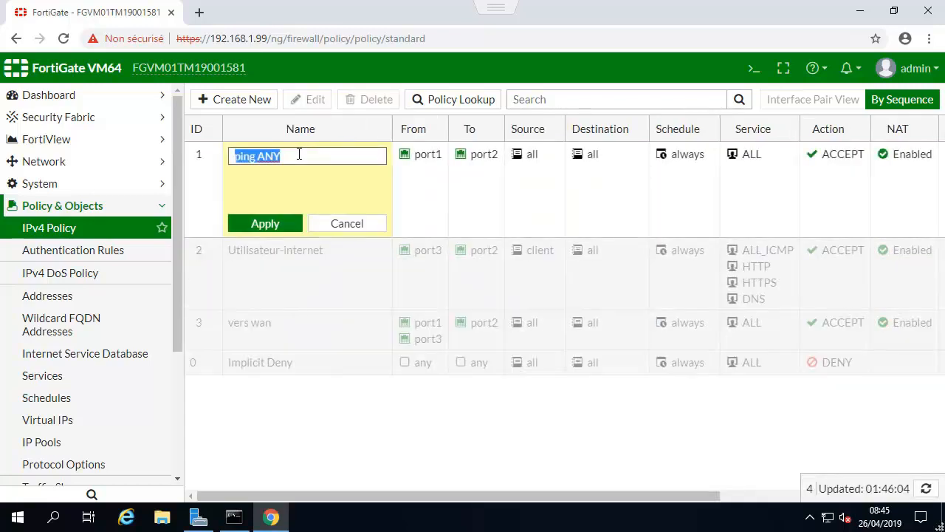
click(334, 223)
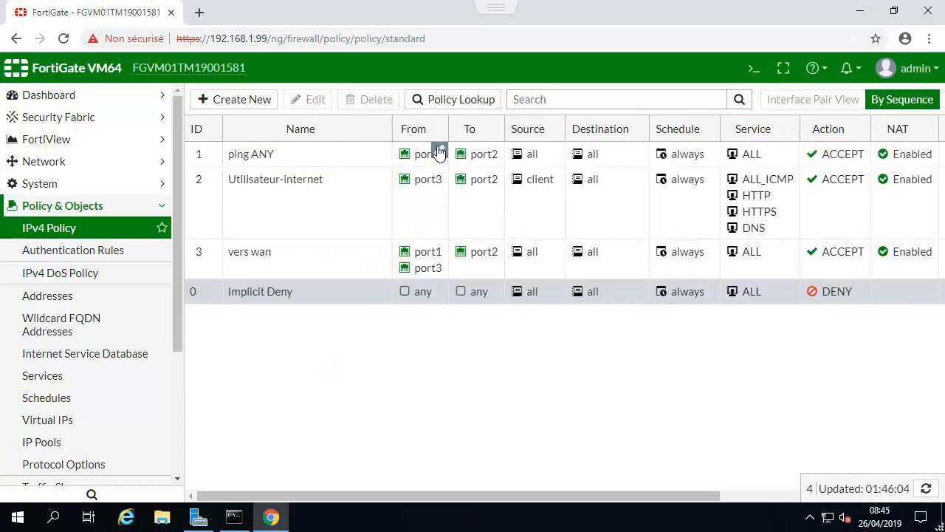
click(552, 151)
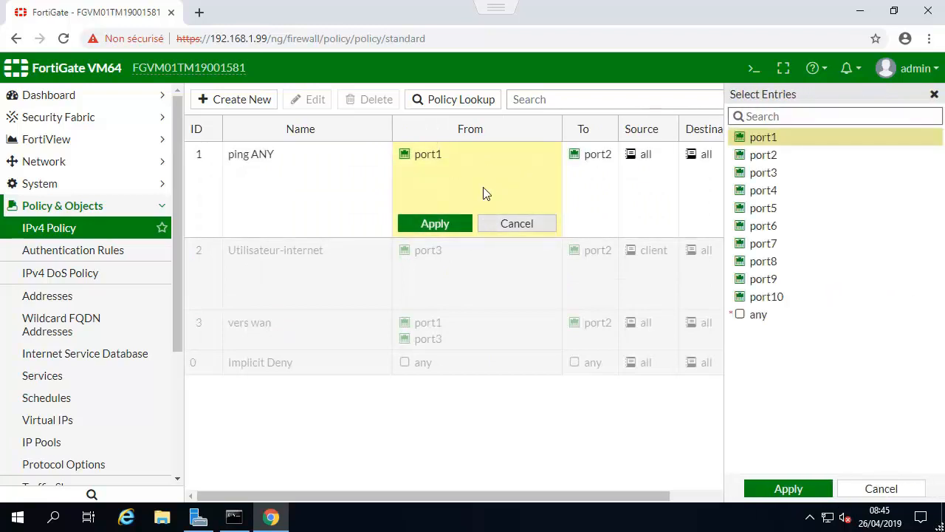
click(498, 221)
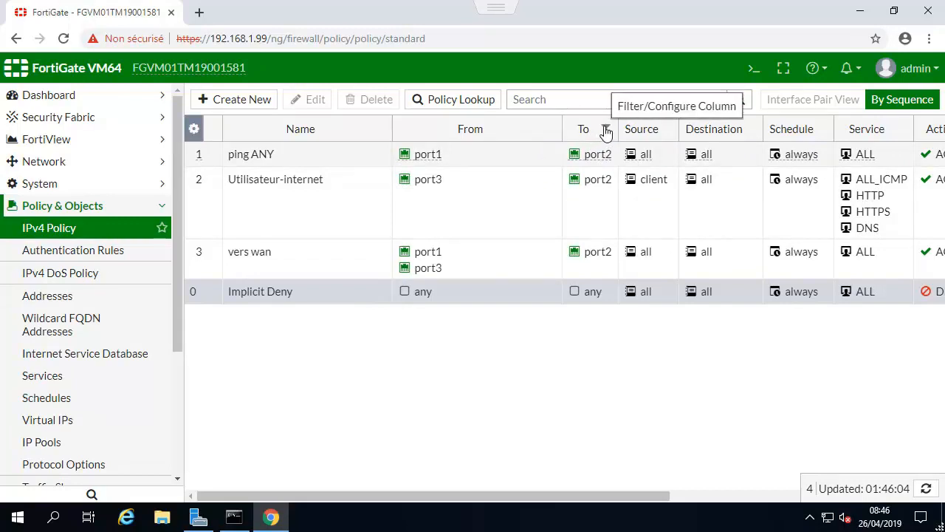
Filter the IPv4 policy list to show only policies whose From interface contains port3.
click(606, 131)
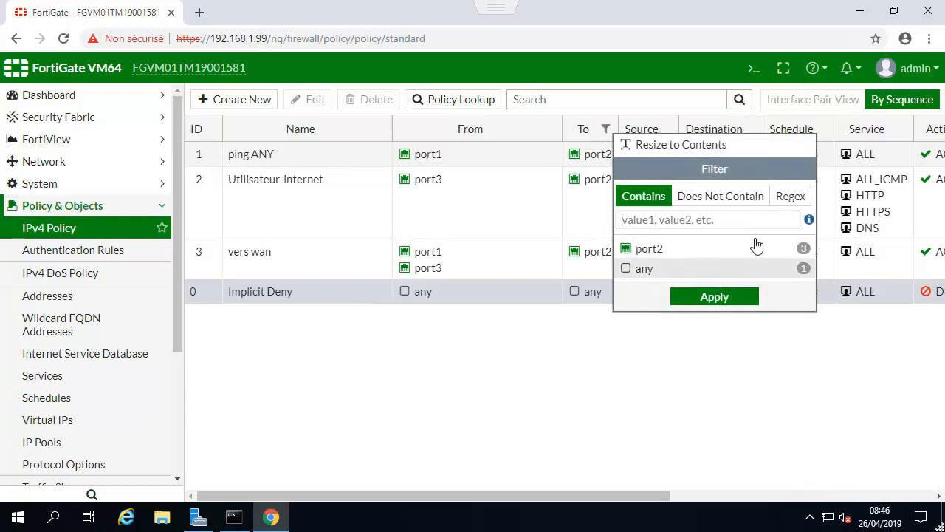
click(464, 141)
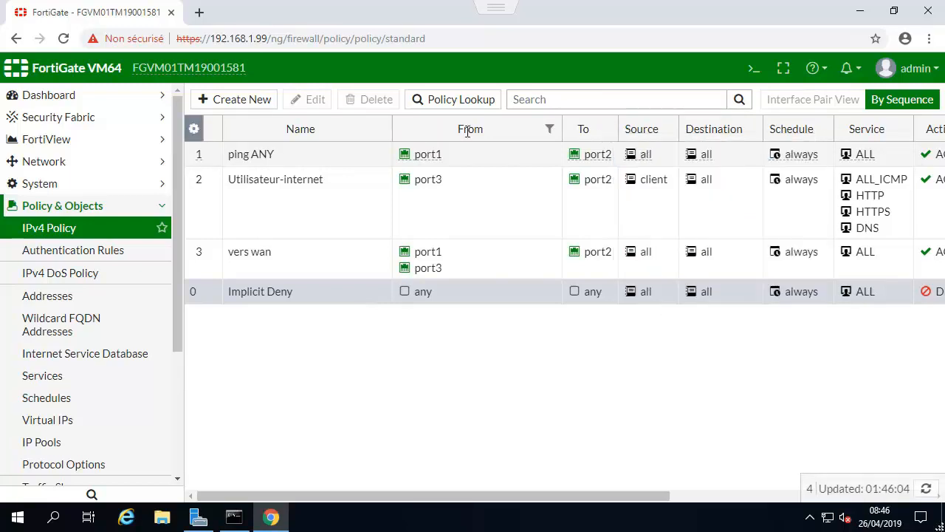
click(550, 127)
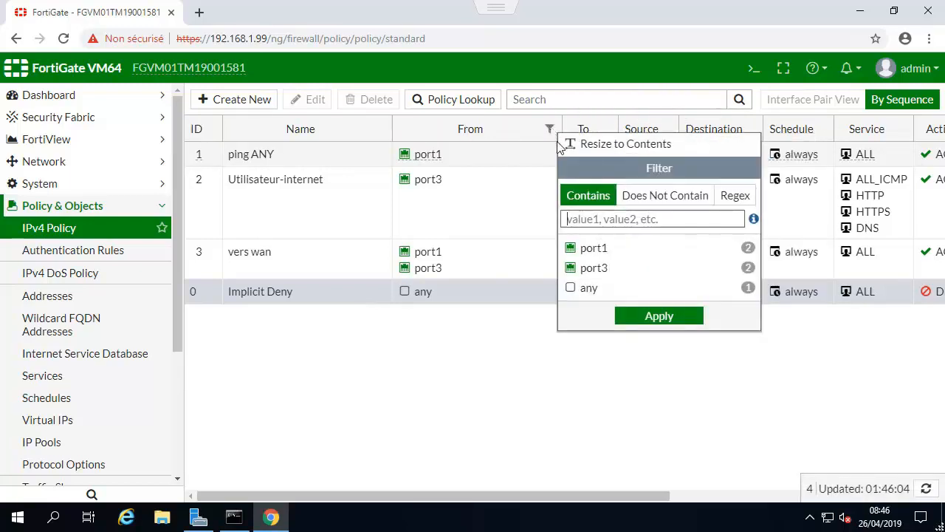
click(599, 268)
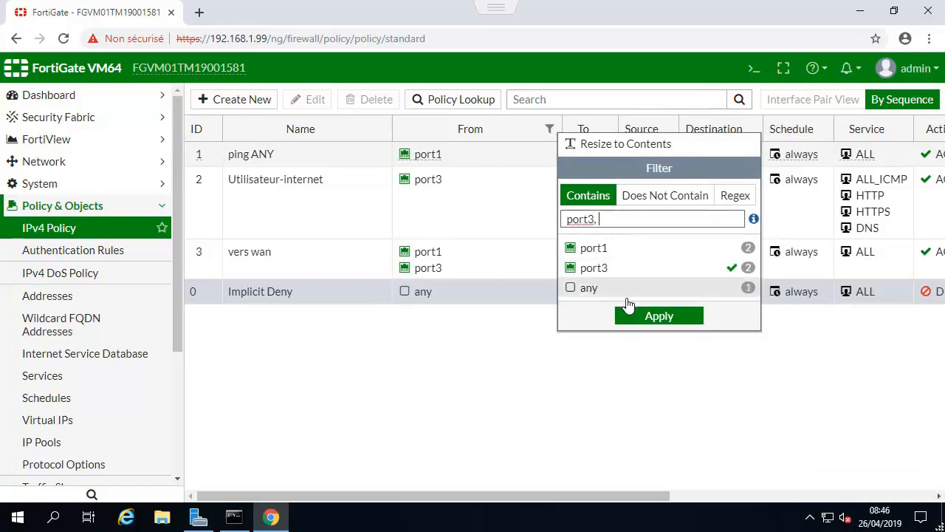
click(658, 316)
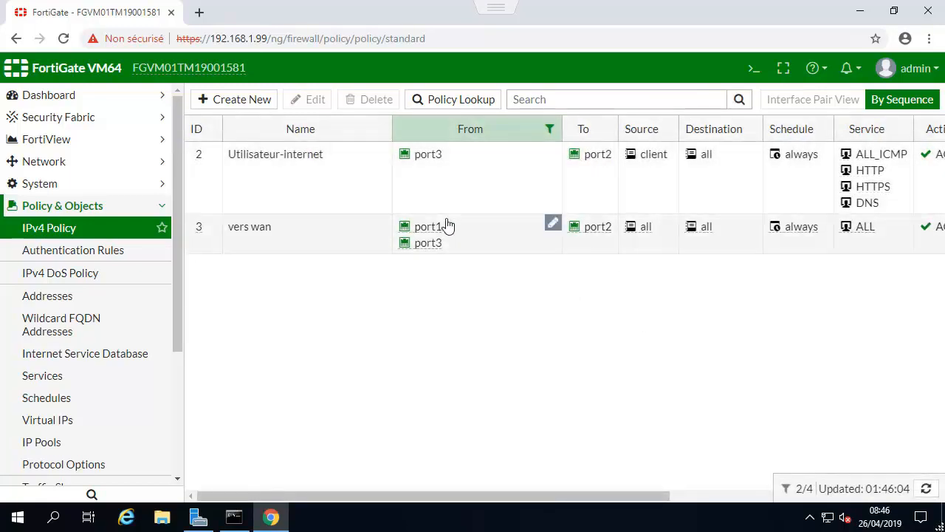
Clear the port3 filter on the From column to list all policies again.
click(550, 128)
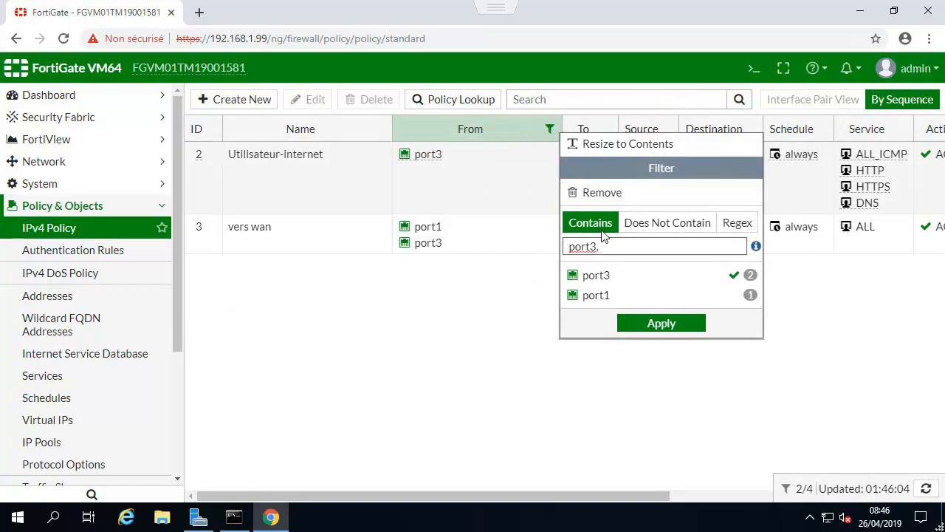
drag(604, 245, 527, 247)
key(BackSpace)
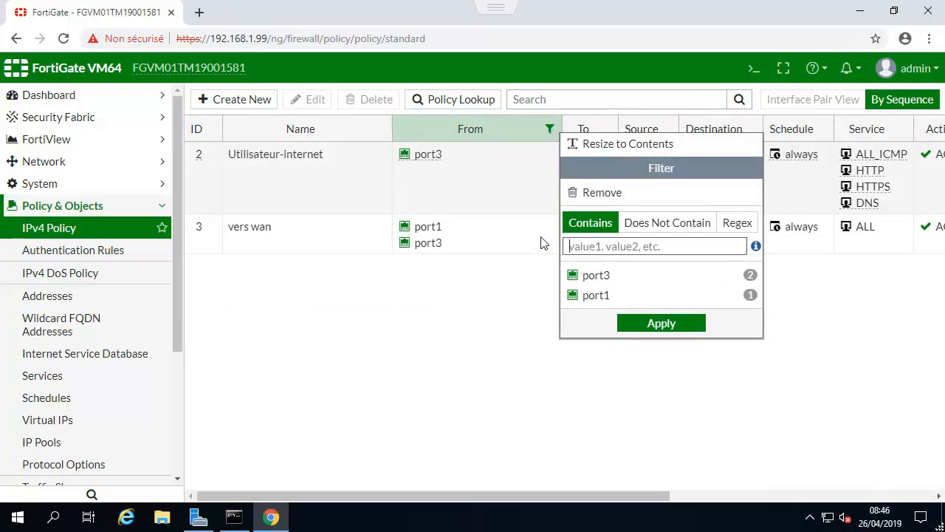
click(399, 345)
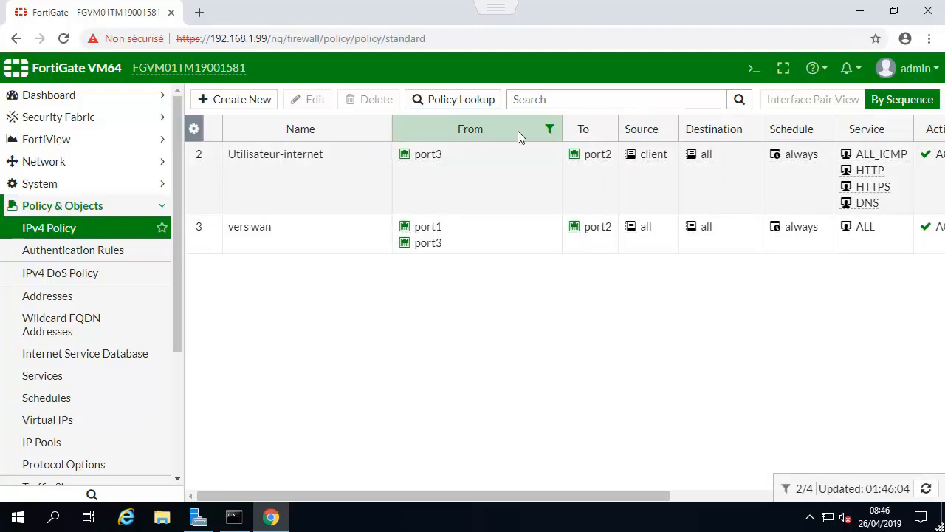
click(550, 130)
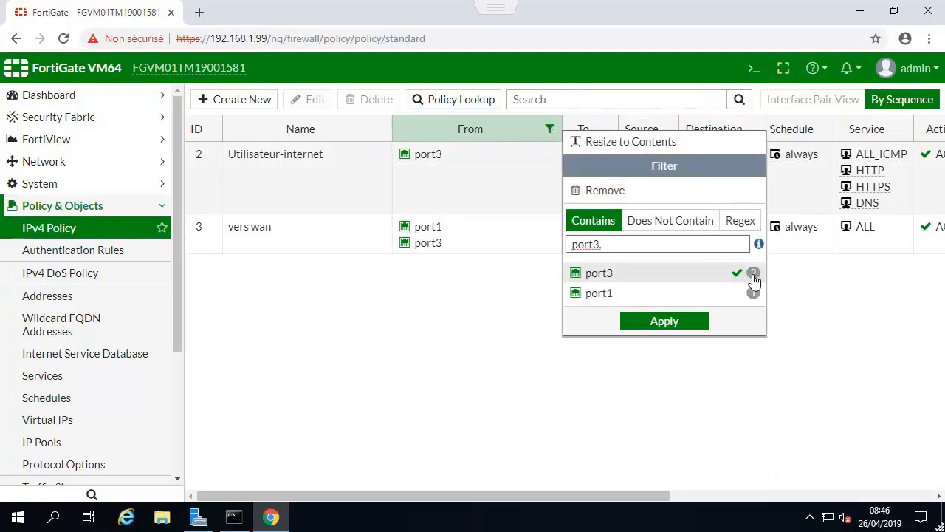
key(BackSpace)
key(BackSpace)
key(BackSpace)
key(BackSpace)
key(BackSpace)
key(BackSpace)
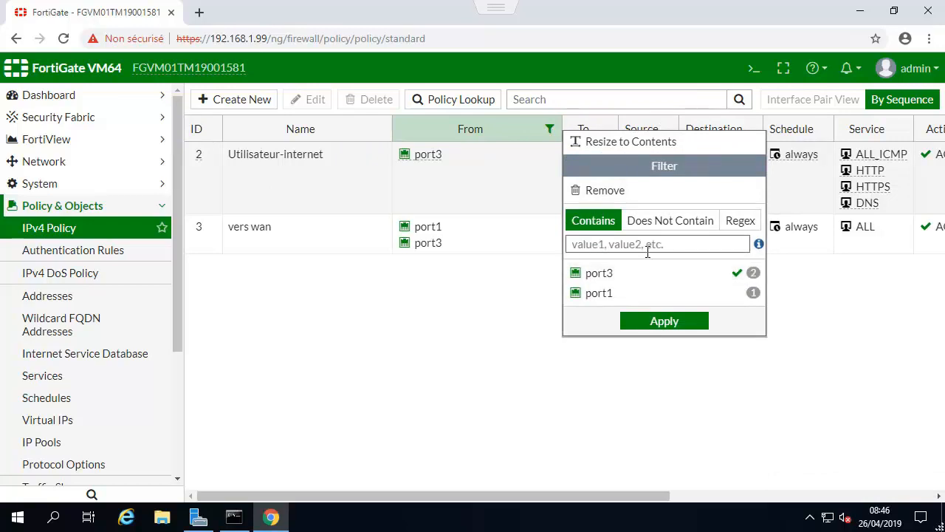
click(650, 322)
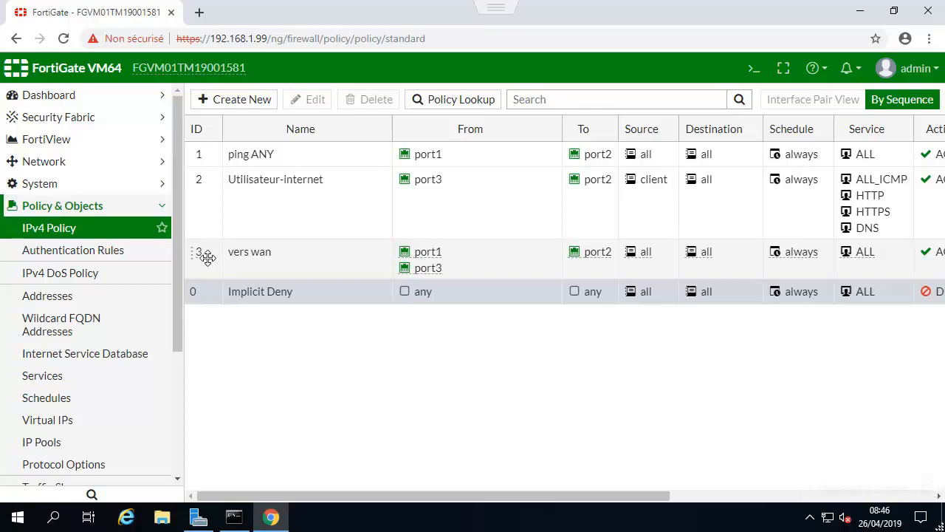
Run "show firewall policy" in the CLI console, page through the full output, and close the console.
click(756, 70)
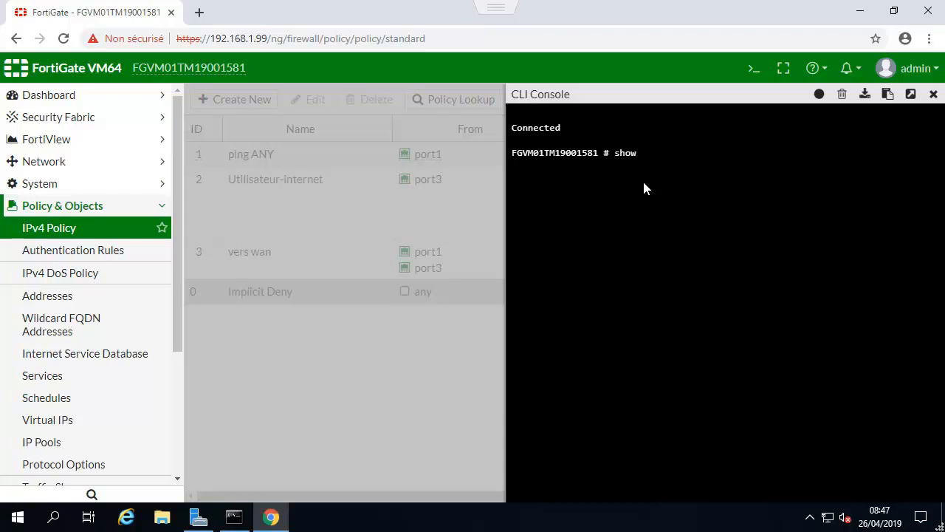
text(show firewall policy)
key(Return)
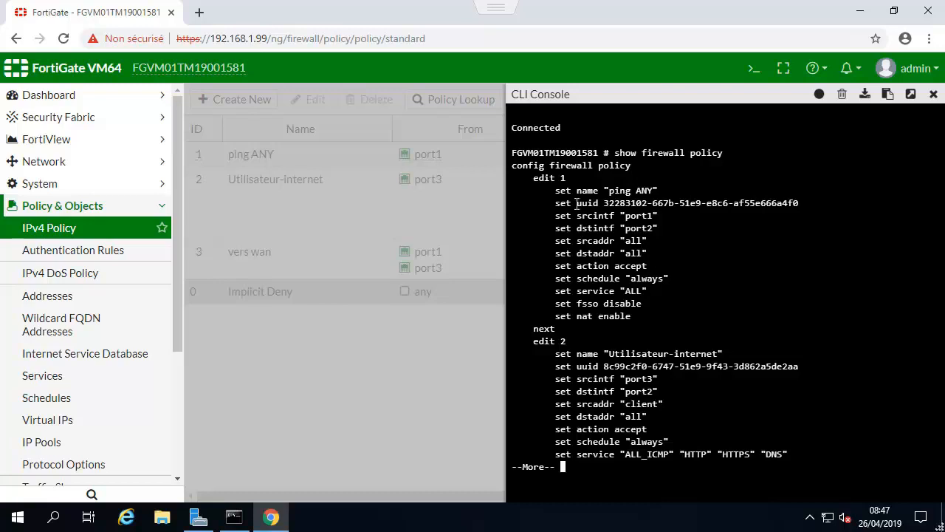
drag(566, 178, 556, 178)
click(574, 344)
key(space)
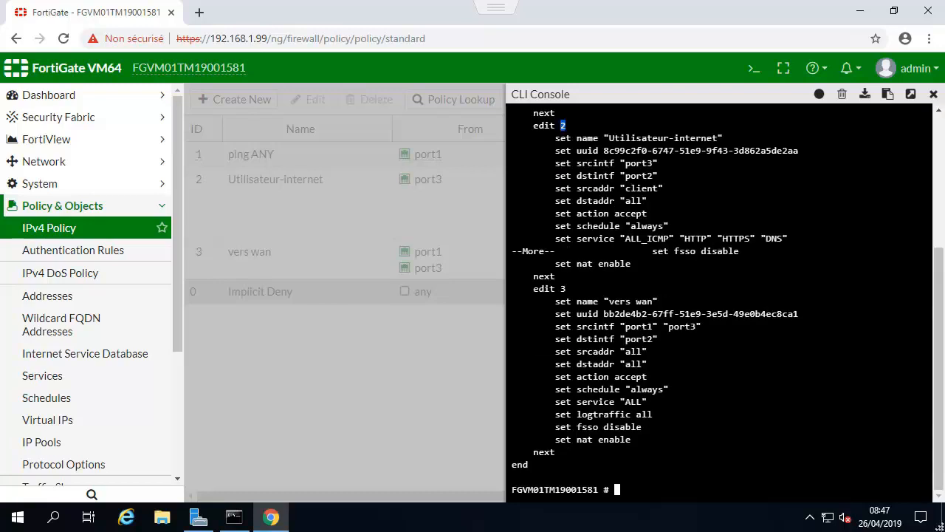
click(933, 94)
Move the "ping ANY" policy below "Utilisateur-internet" and delete the "vers wan" policy.
drag(219, 153, 213, 213)
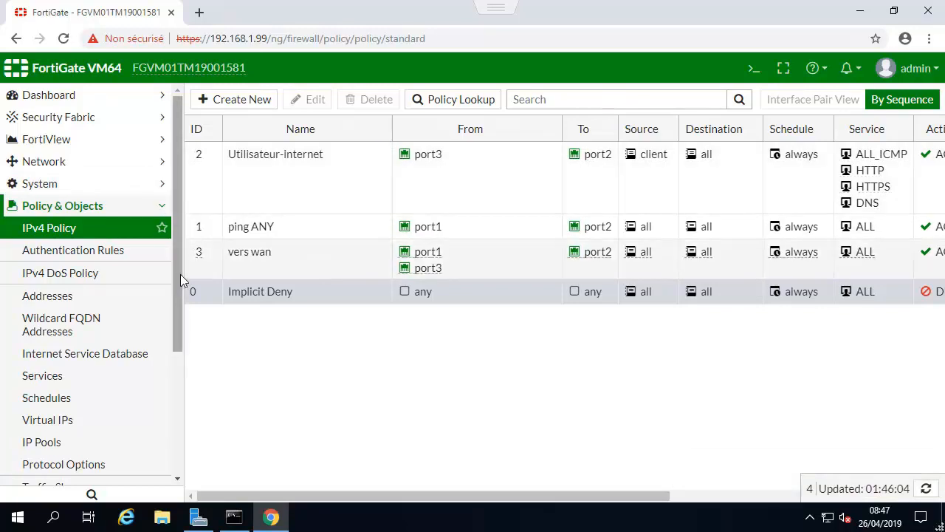
click(202, 253)
click(374, 103)
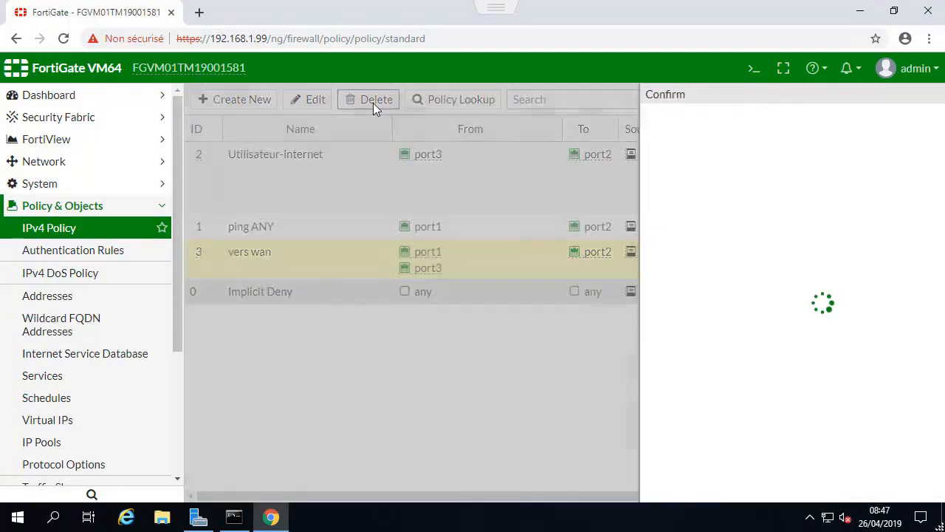
click(723, 180)
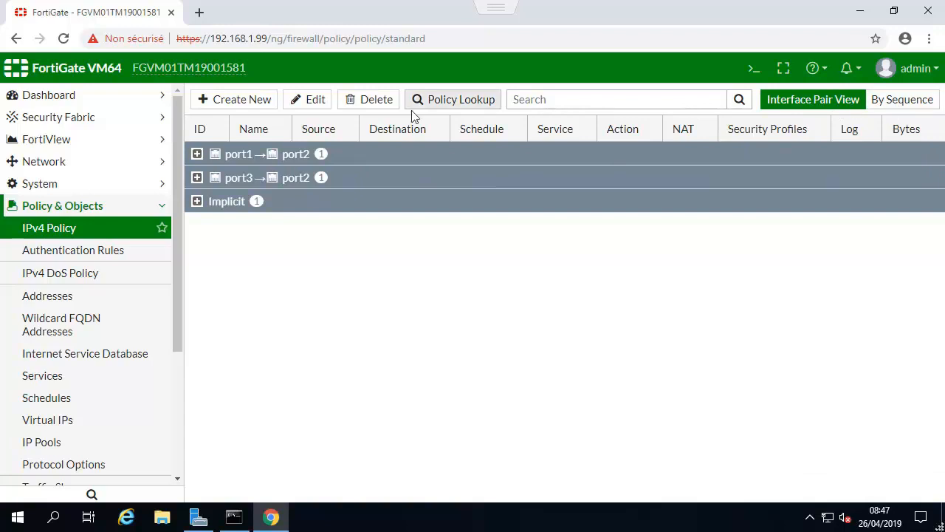
Open the Utilisateur-internet policy under port3 to port2 and examine its usage times, hit count, sessions, total bytes and bandwidth.
click(197, 177)
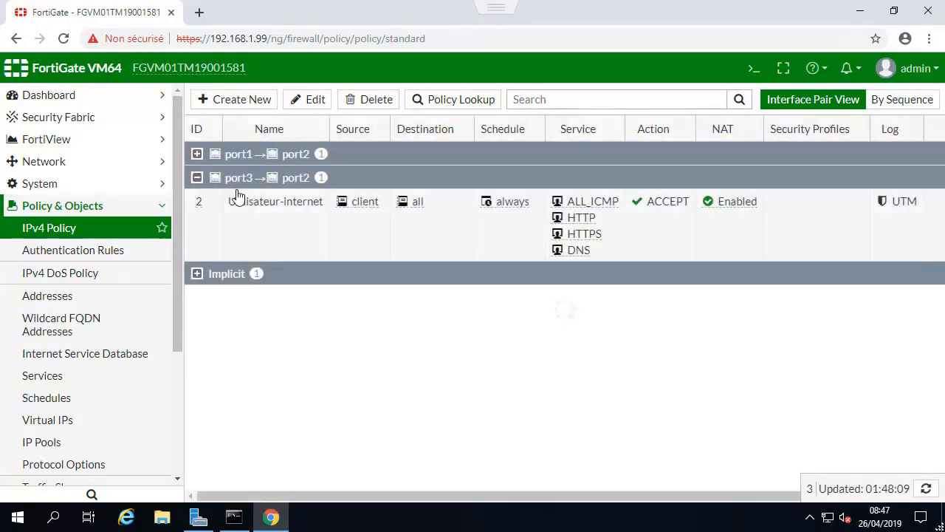
click(249, 230)
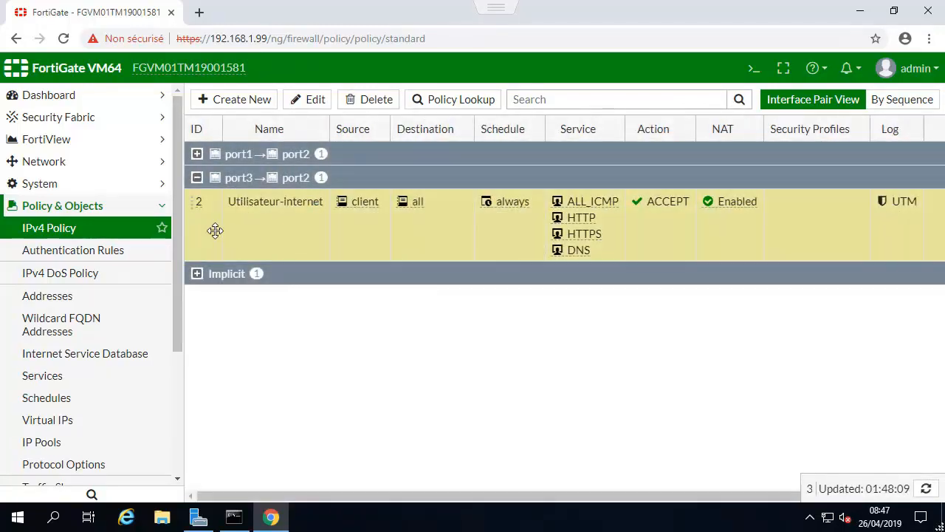
click(317, 102)
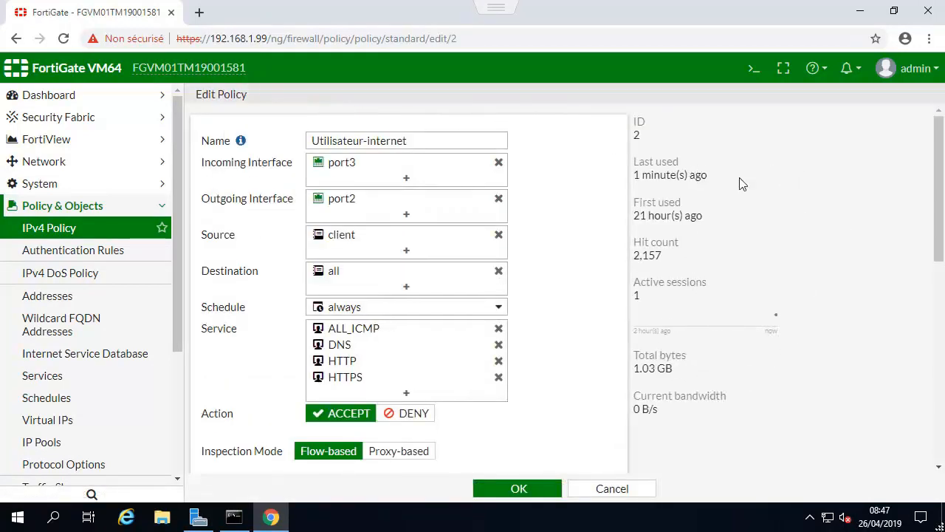
drag(941, 206, 943, 74)
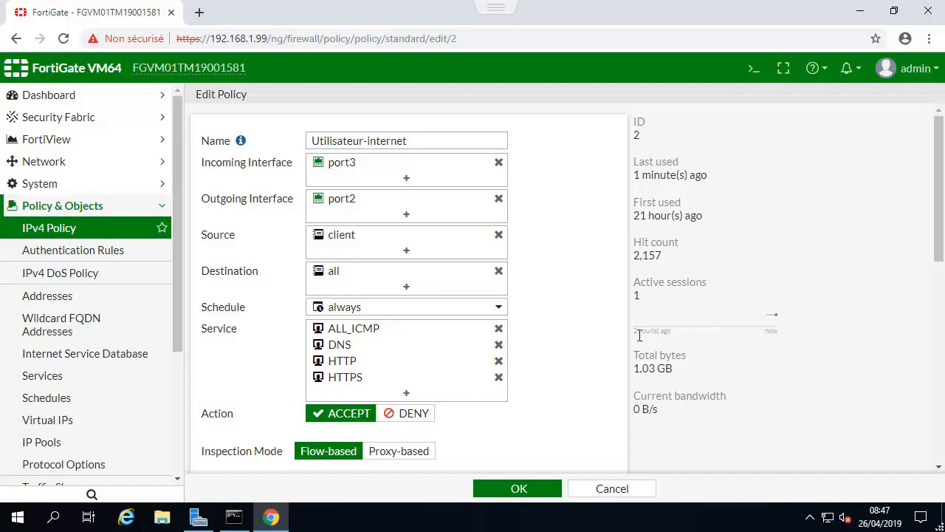
drag(674, 368, 662, 368)
drag(665, 409, 629, 407)
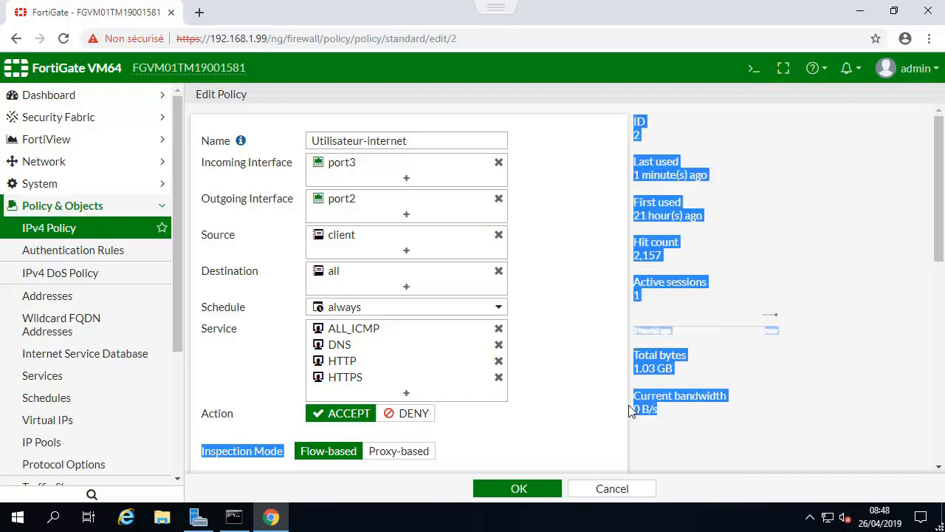
click(661, 409)
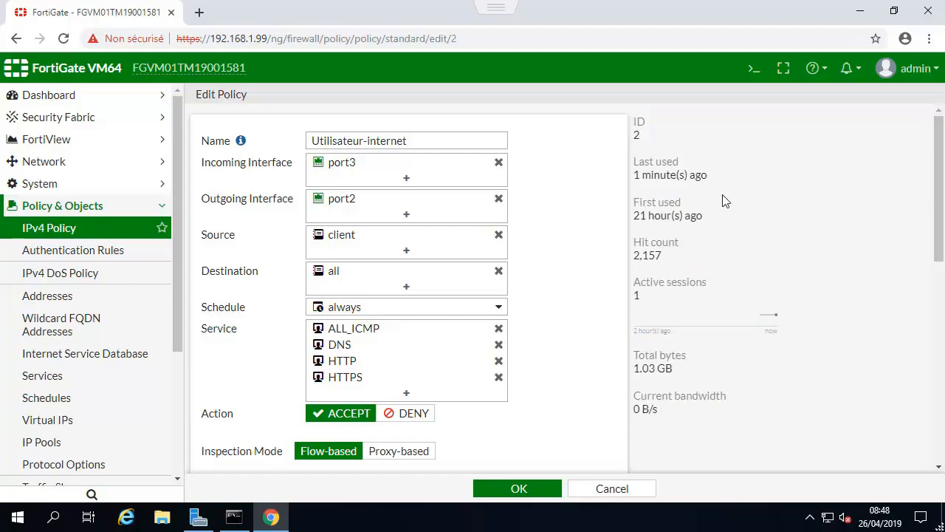
drag(722, 178, 660, 175)
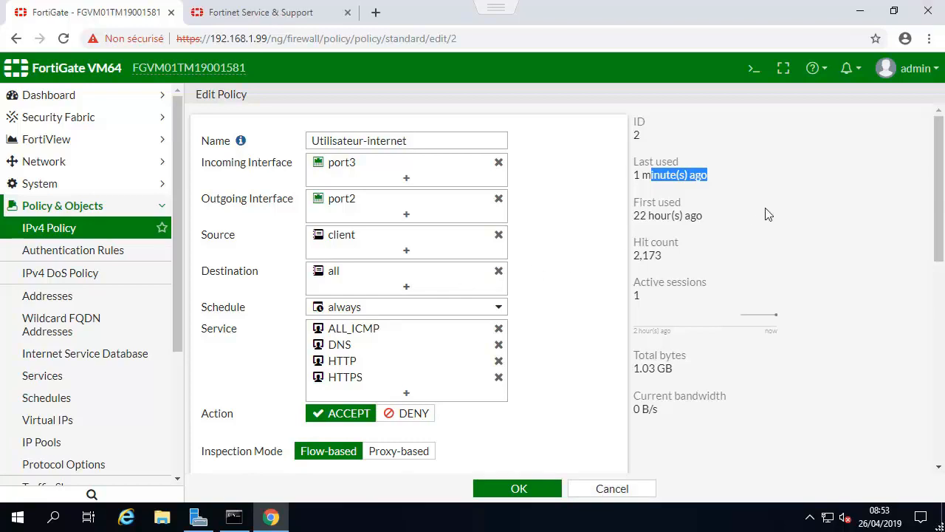
click(687, 220)
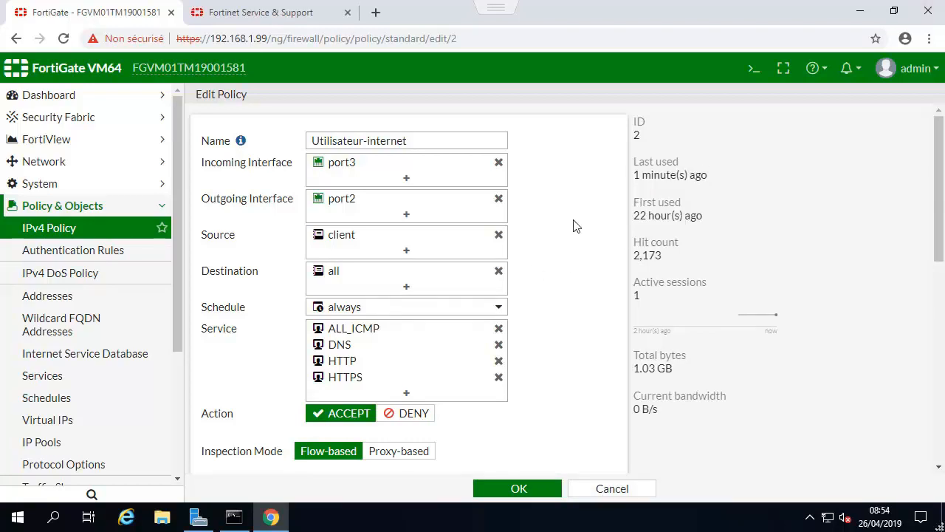
Open the FortiGate VM License page from the system's FortiGuard license information and check the notifications.
click(53, 211)
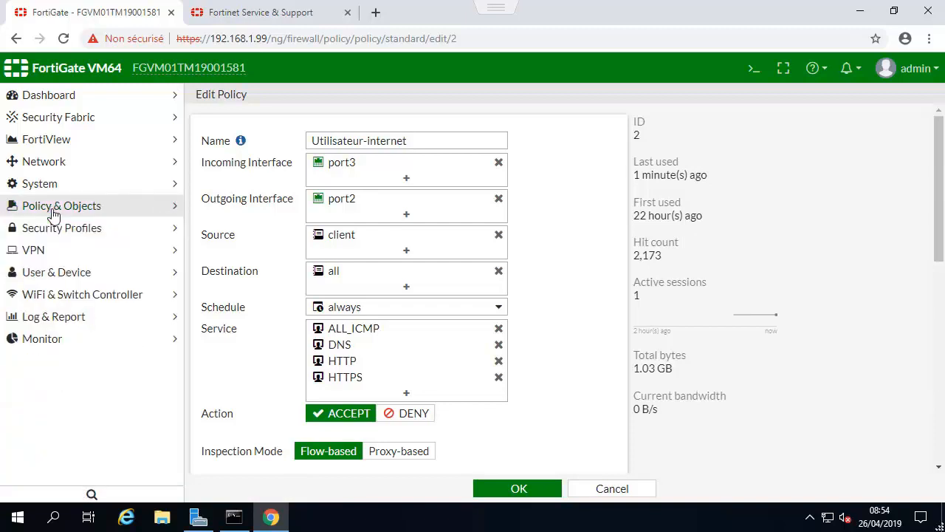
click(45, 188)
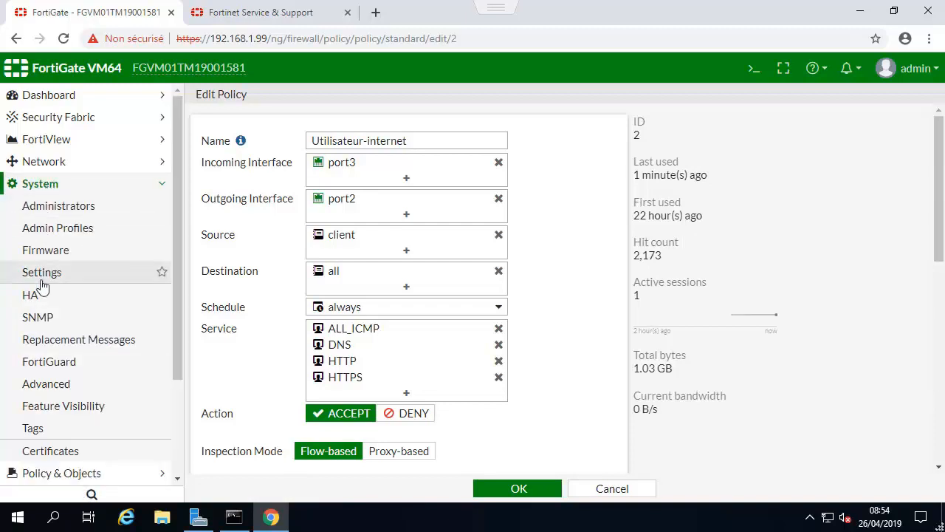
click(39, 363)
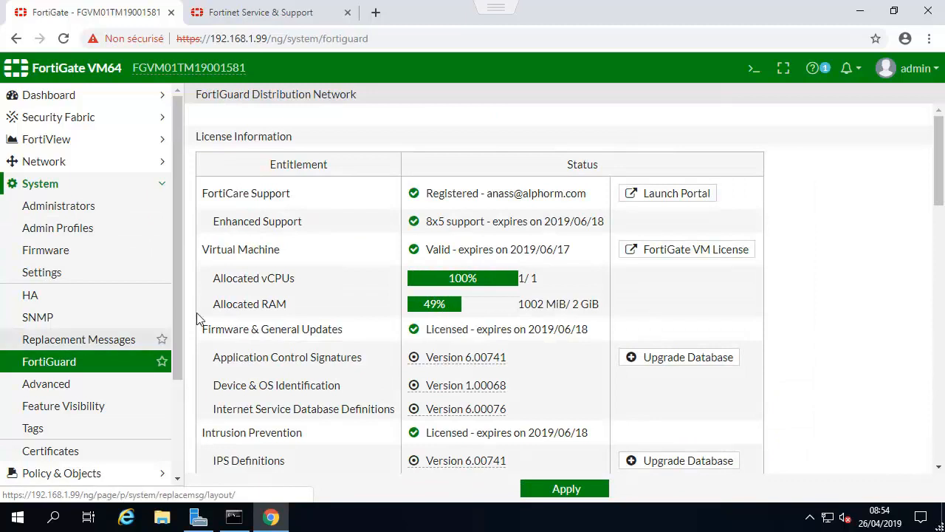
click(651, 257)
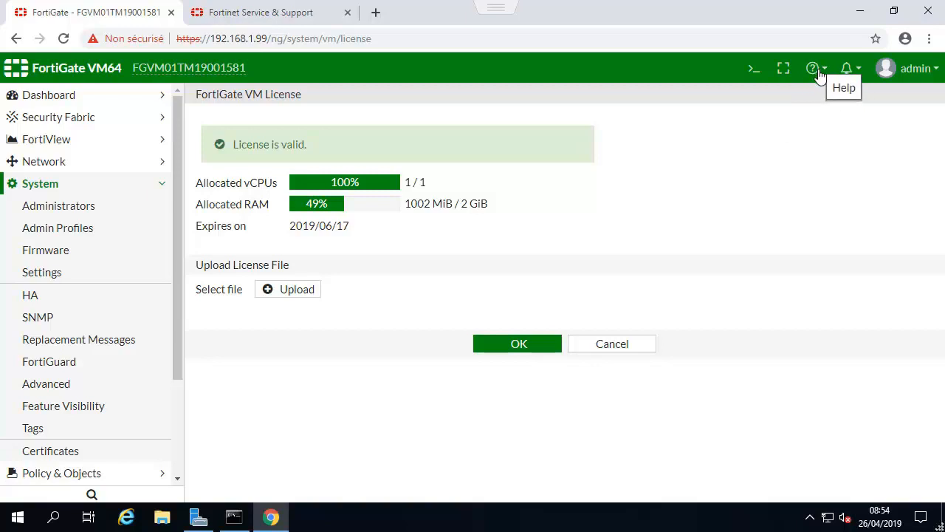
click(845, 71)
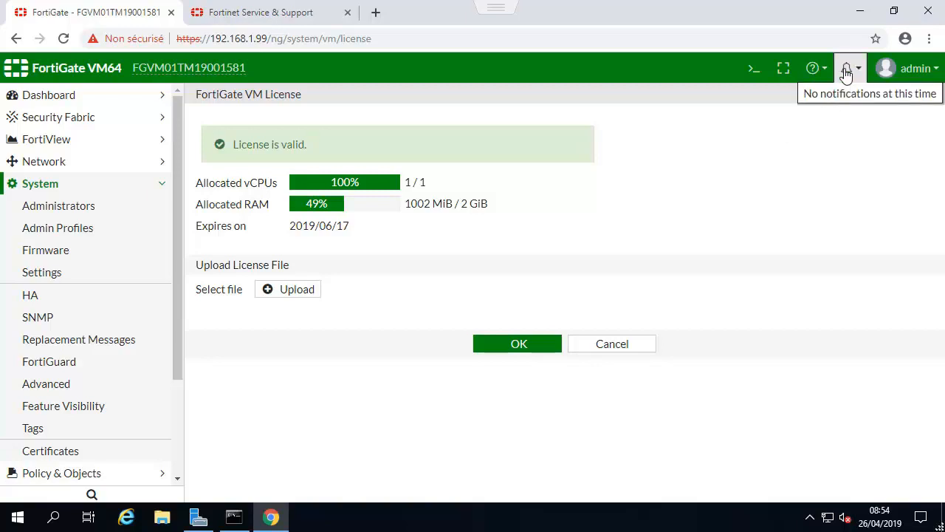
click(683, 102)
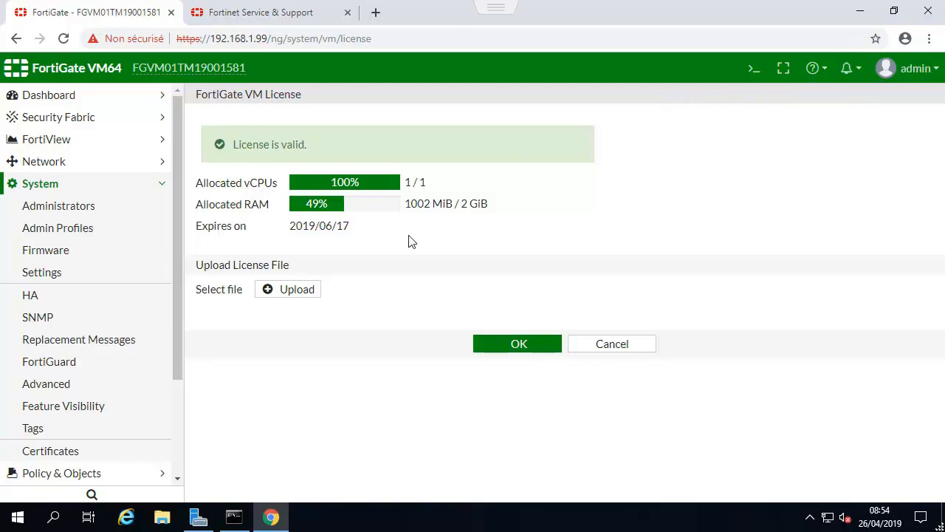
Choose the FortiGate VM .lic file on the desktop as the license file to upload.
click(284, 299)
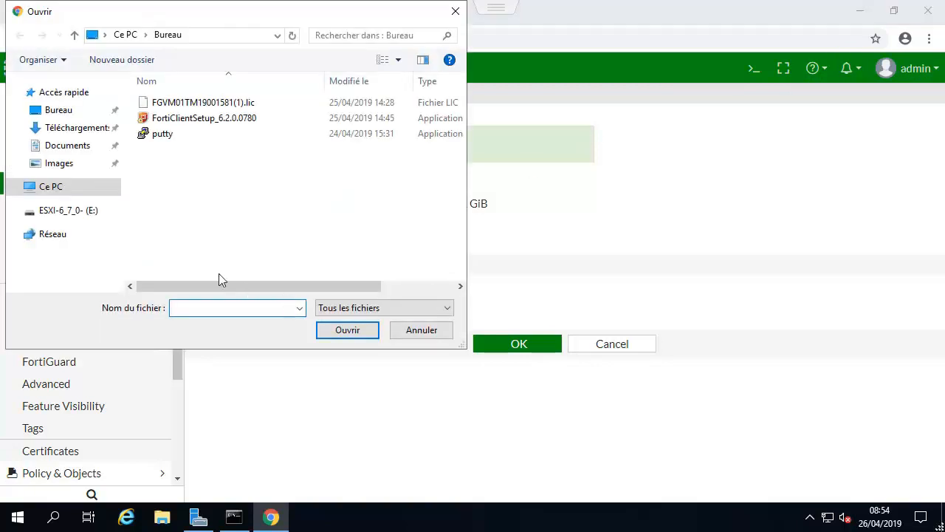
click(251, 103)
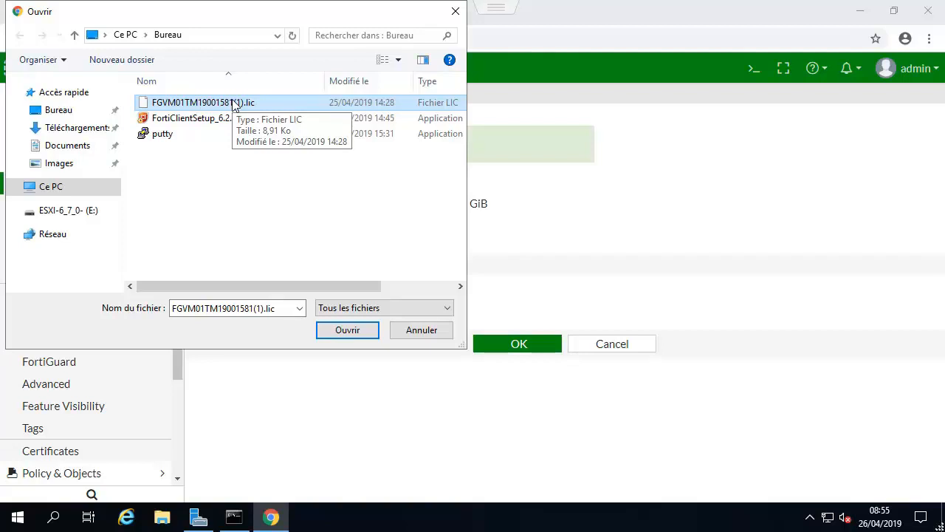
click(222, 102)
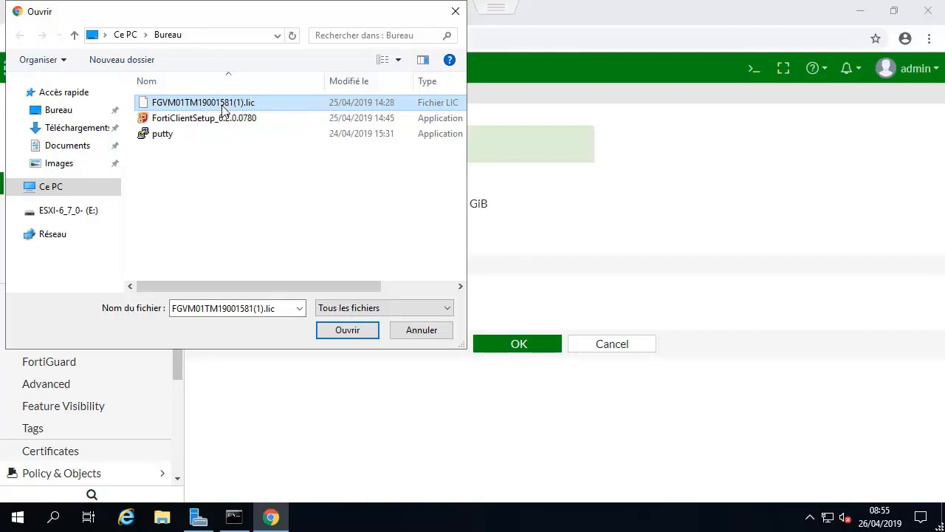
click(347, 334)
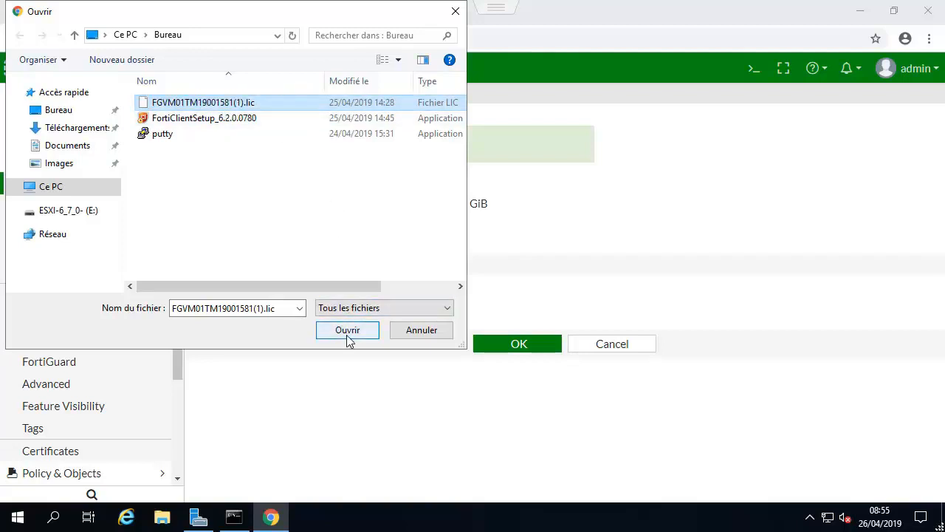
Confirm the selected .lic file and upload it as the FortiGate VM license.
click(348, 332)
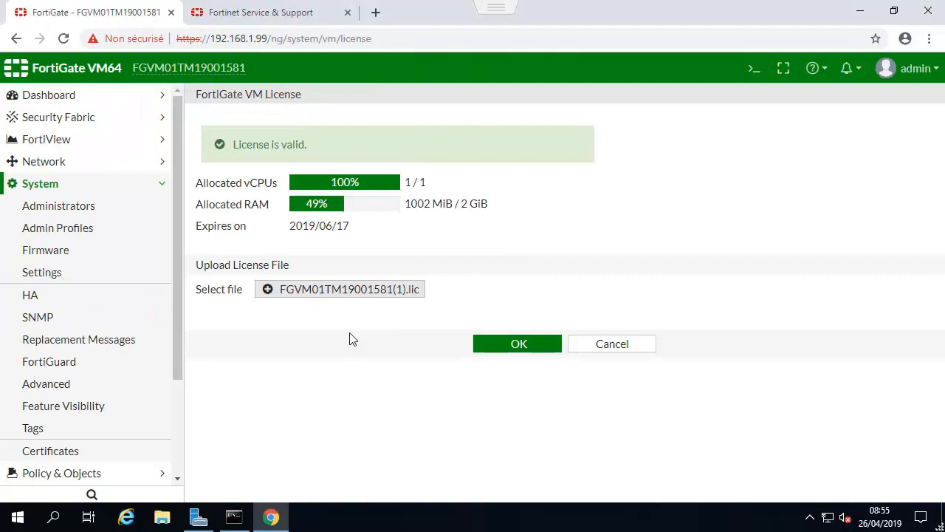
click(532, 351)
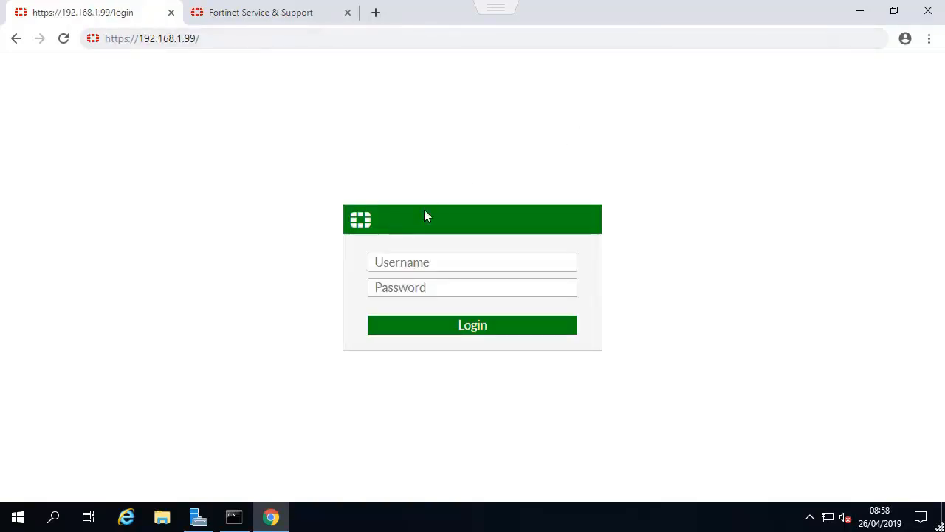
Log back in to the FortiGate as admin with the account password and check the license statuses on the dashboard.
click(394, 264)
text(admin)
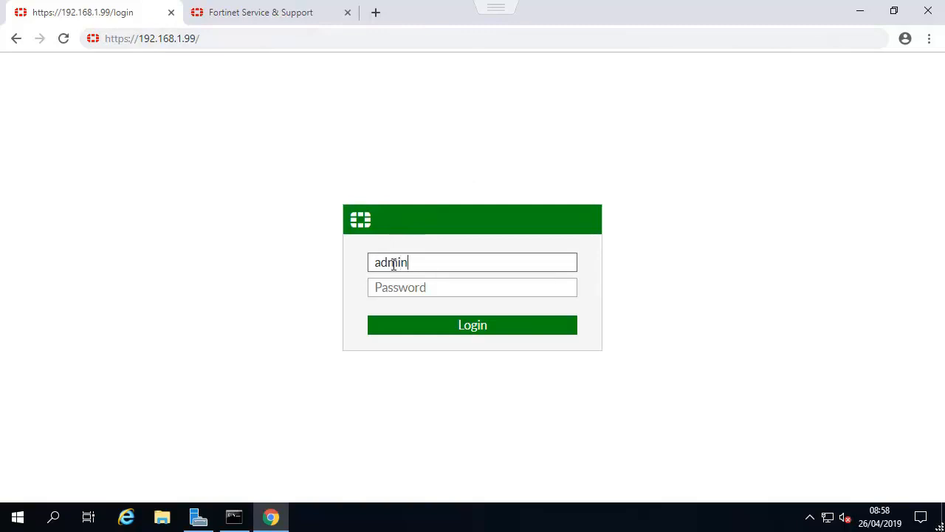
key(Tab)
text(a**********)
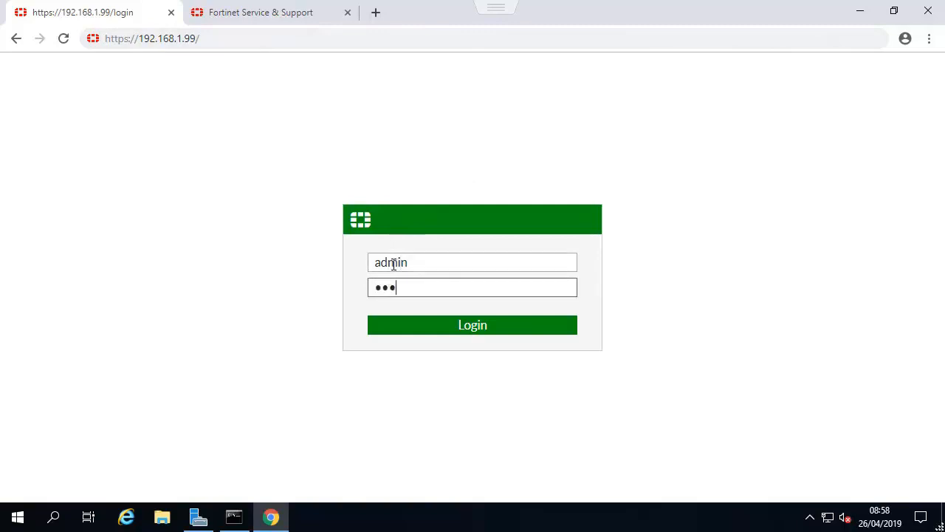
key(Return)
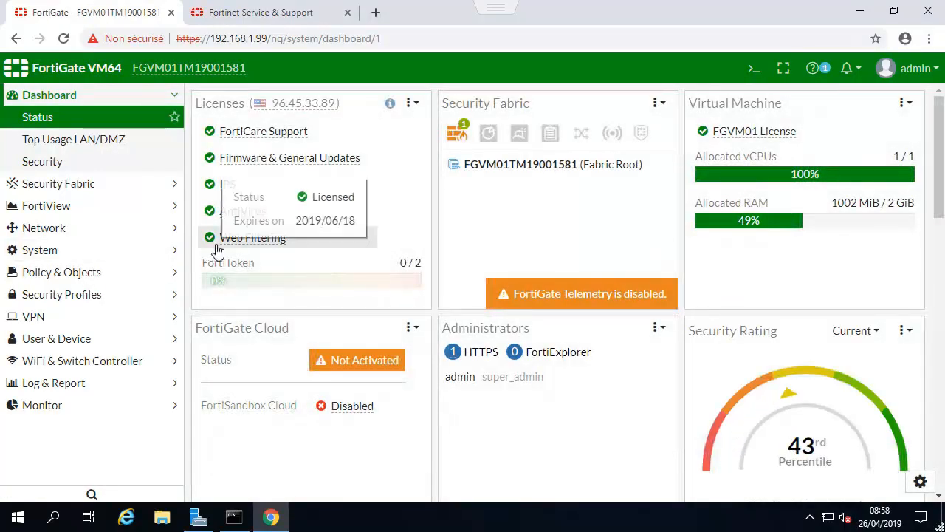
mouse_move(267, 133)
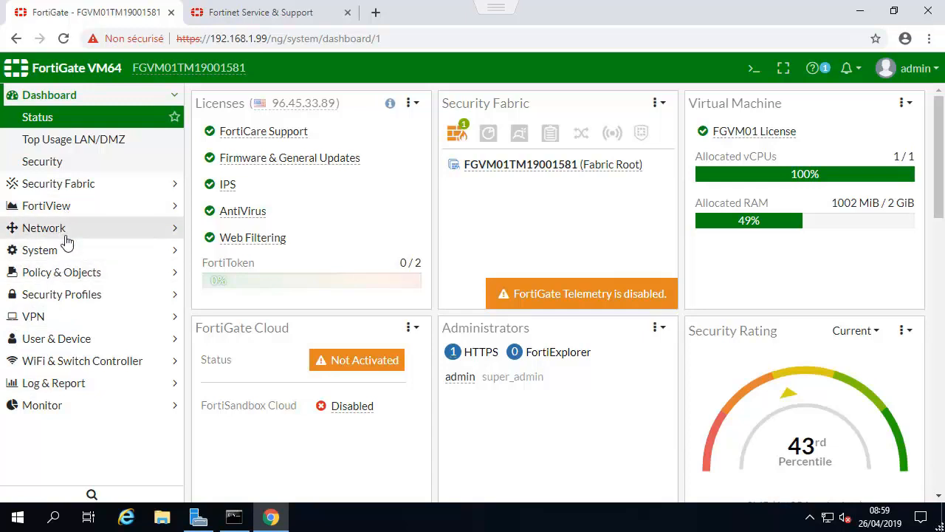
Open the IPv4 policy list and select the Utilisateur-internet policy under port3 to port2.
click(59, 273)
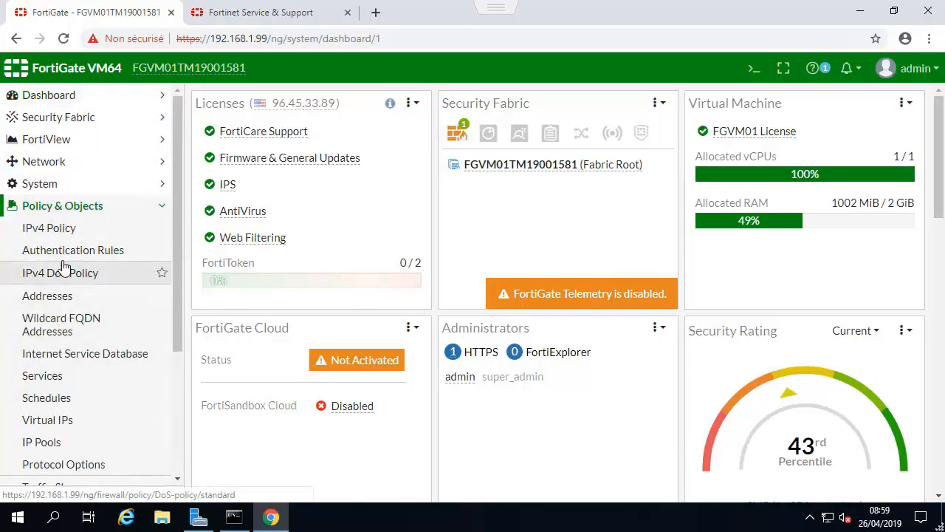
click(72, 229)
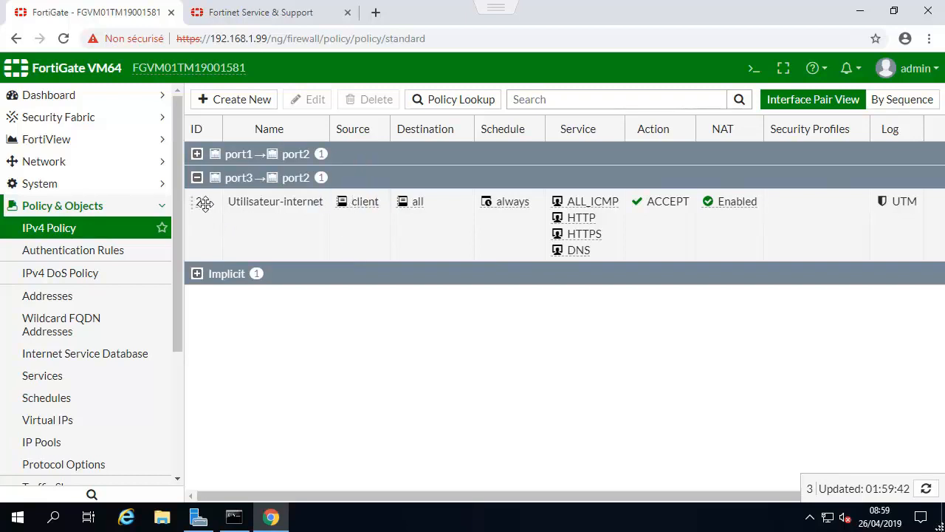
click(196, 250)
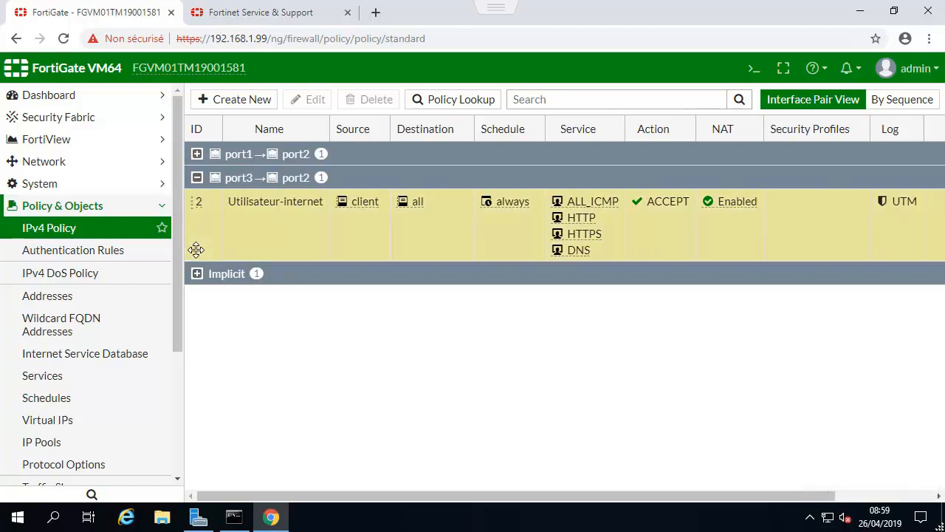